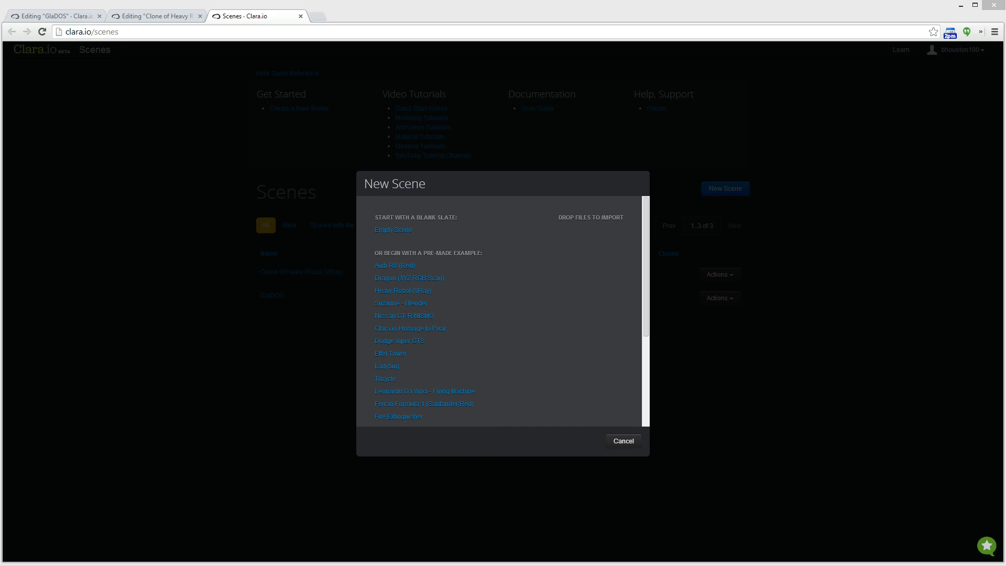
# Import the formica rufa ant model files into a new scene.
pyautogui.moveTo(414, 266); pyautogui.dragTo(485, 231)
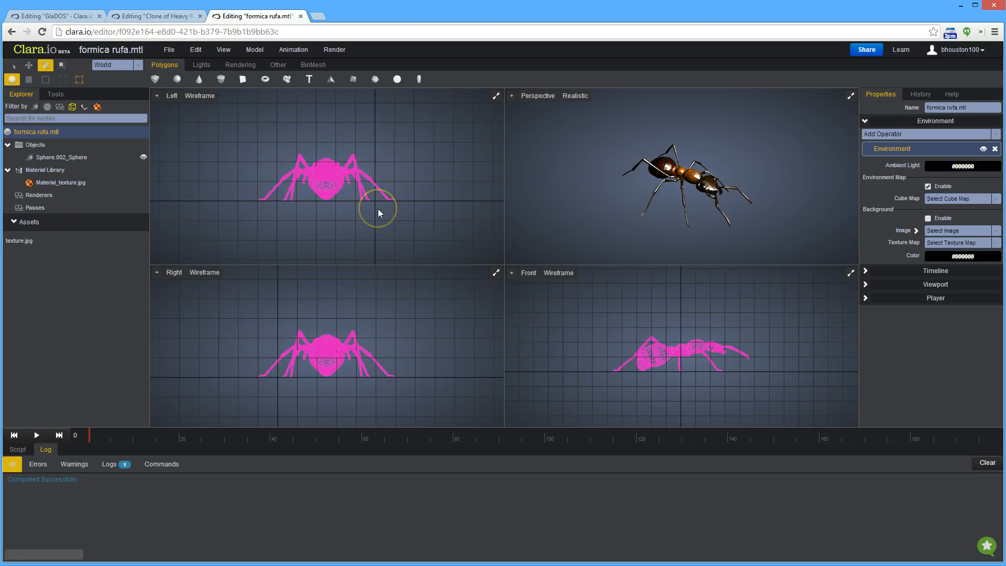
# Request a Fast Preview live render in the perspective viewport and accept the automatic V-Ray rendering configuration for the scene.
pyautogui.click(574, 95)
pyautogui.moveTo(582, 111)
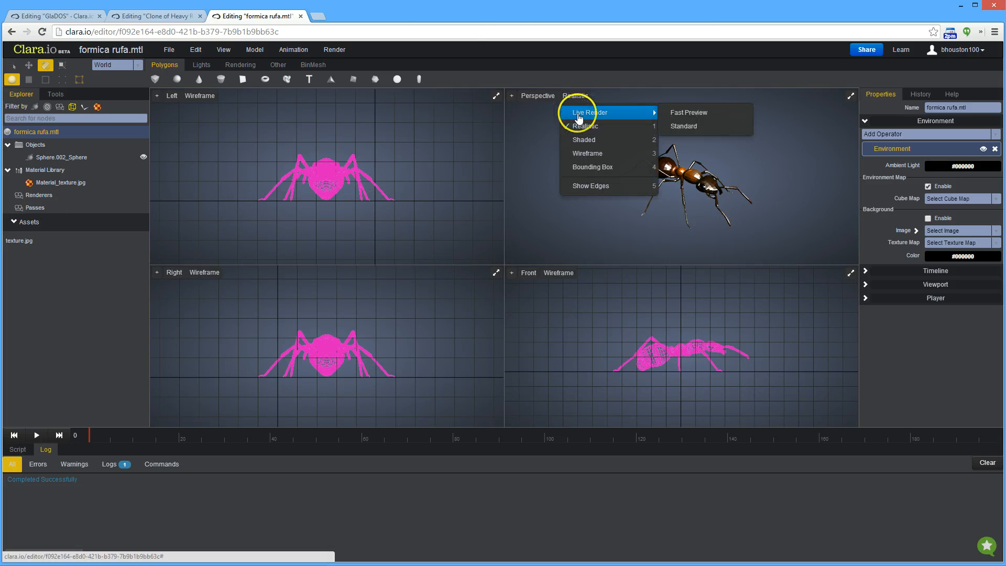
pyautogui.click(687, 112)
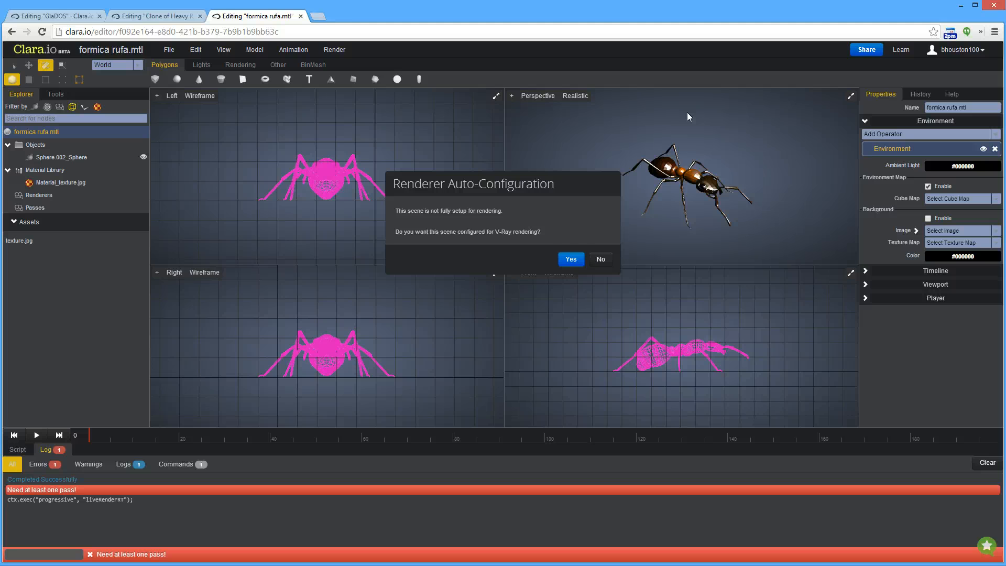
pyautogui.click(567, 260)
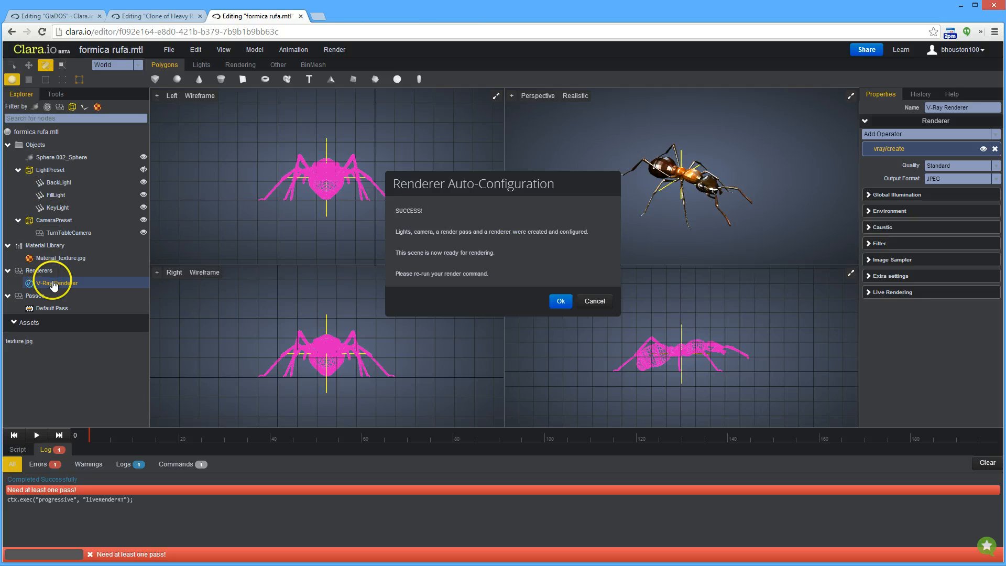
pyautogui.click(560, 303)
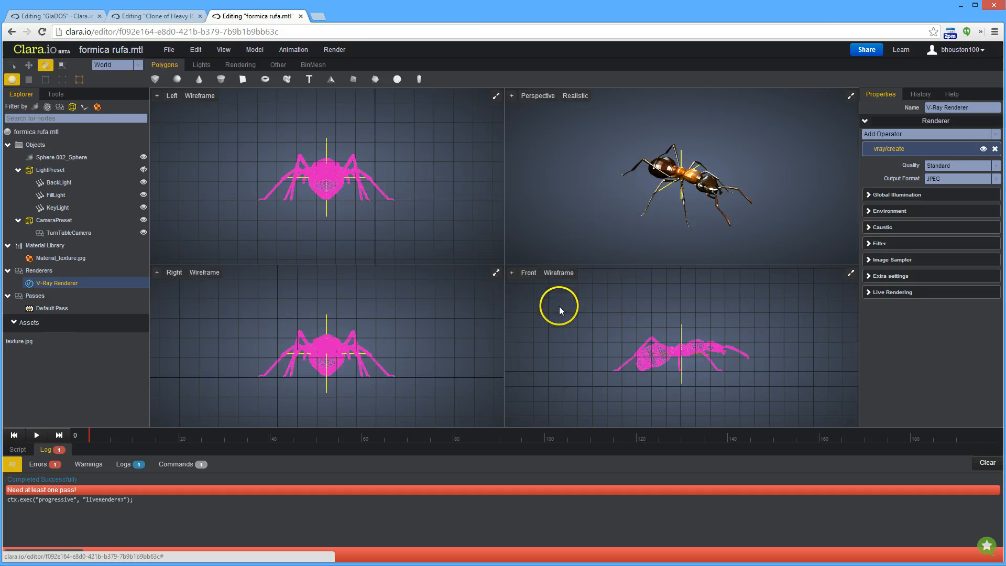
# Review the Default Pass and general Passes settings, and start a Fast Preview live render in the perspective viewport.
pyautogui.click(57, 309)
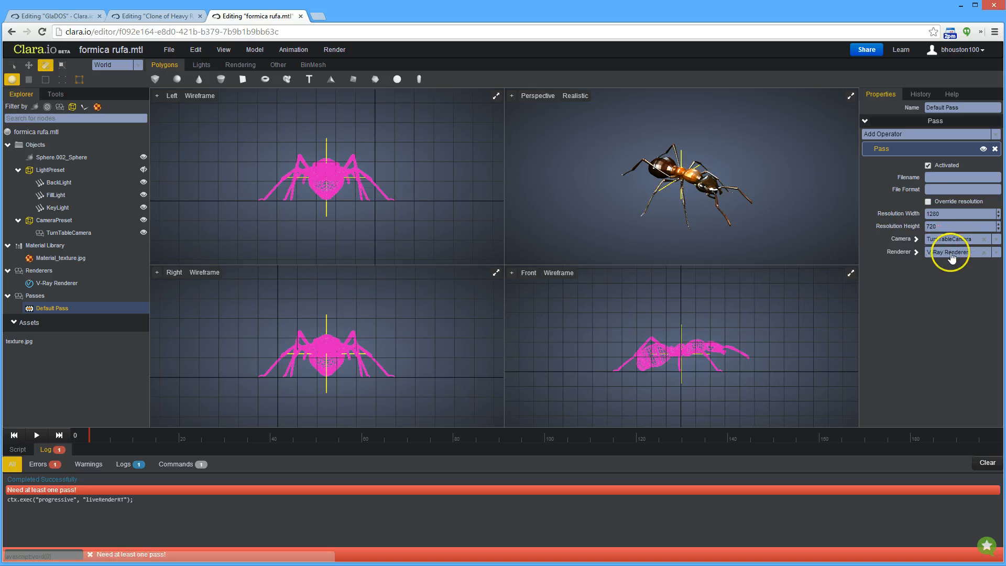
pyautogui.click(36, 295)
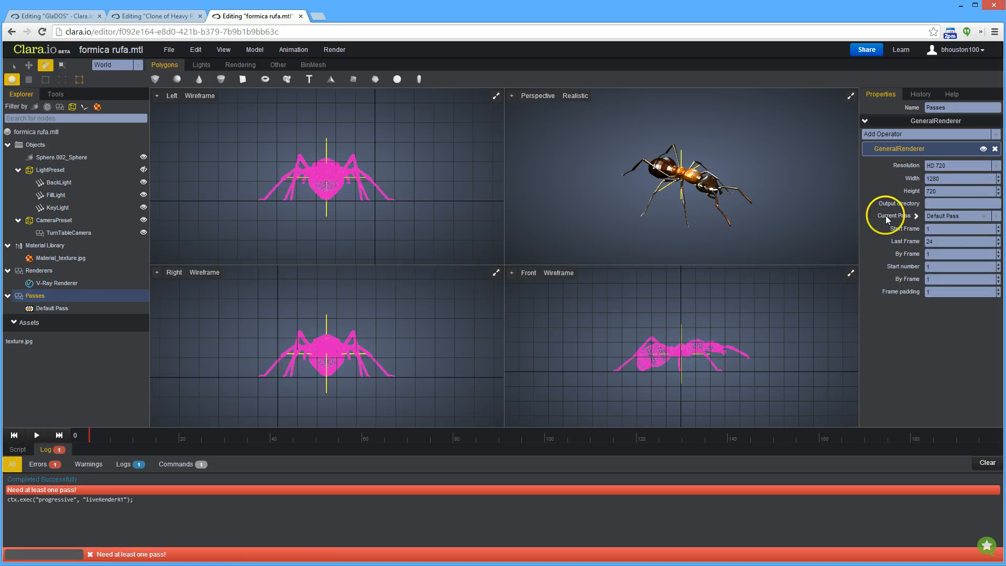
pyautogui.click(576, 103)
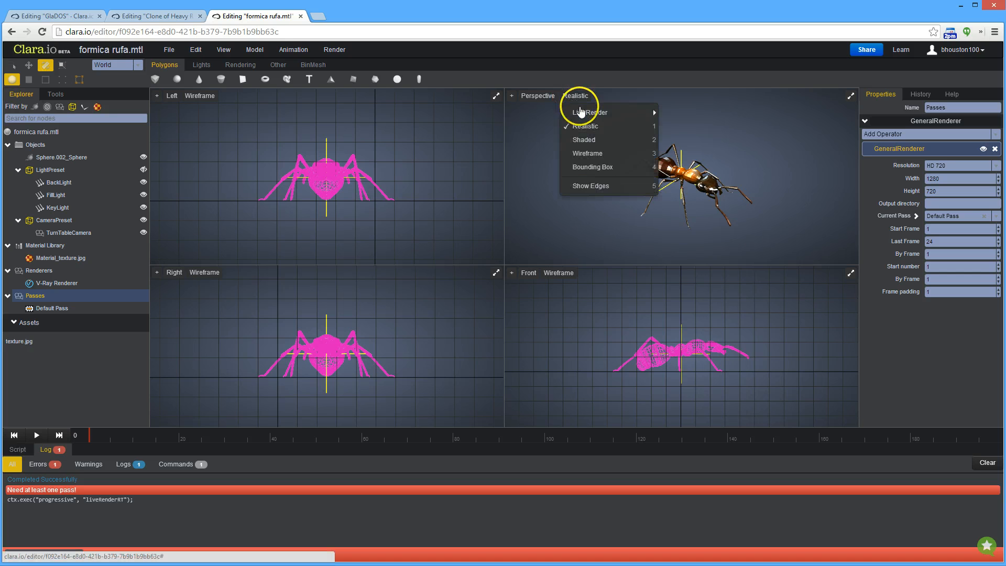
pyautogui.click(682, 113)
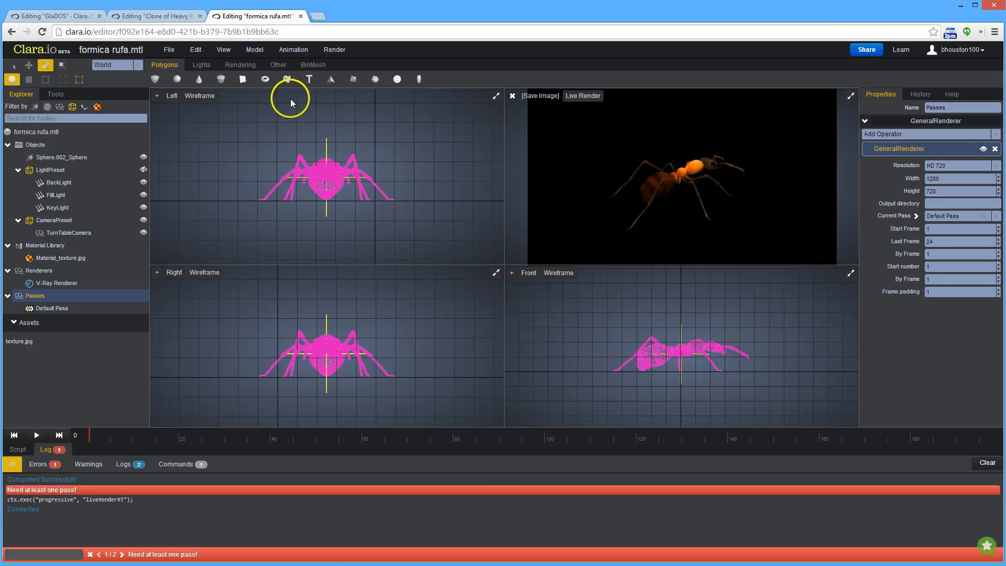
# Switch the Left viewport to TurnTableCamera and orbit and zoom the camera to frame the ant more closely from the side.
pyautogui.click(207, 98)
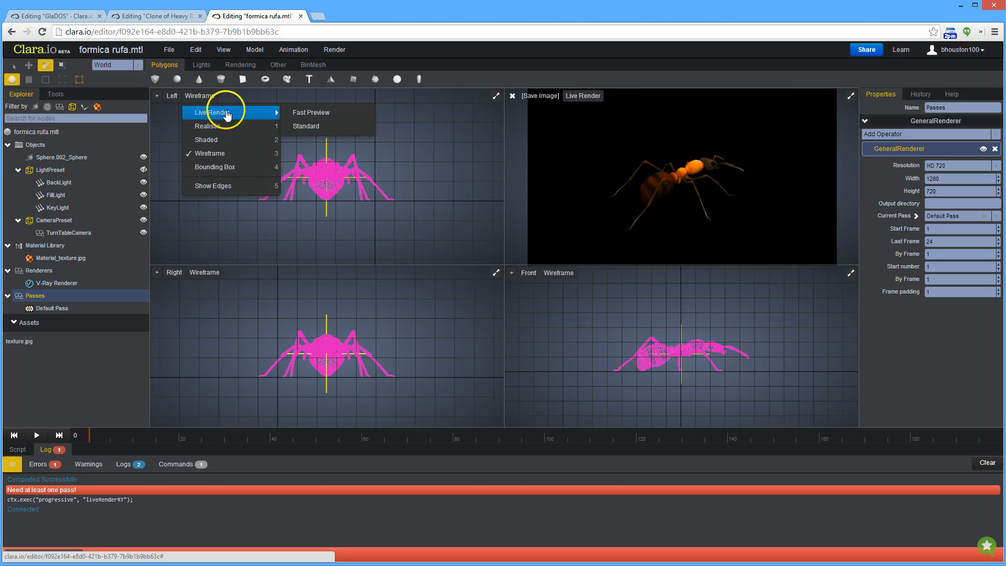
pyautogui.click(174, 97)
pyautogui.moveTo(179, 108)
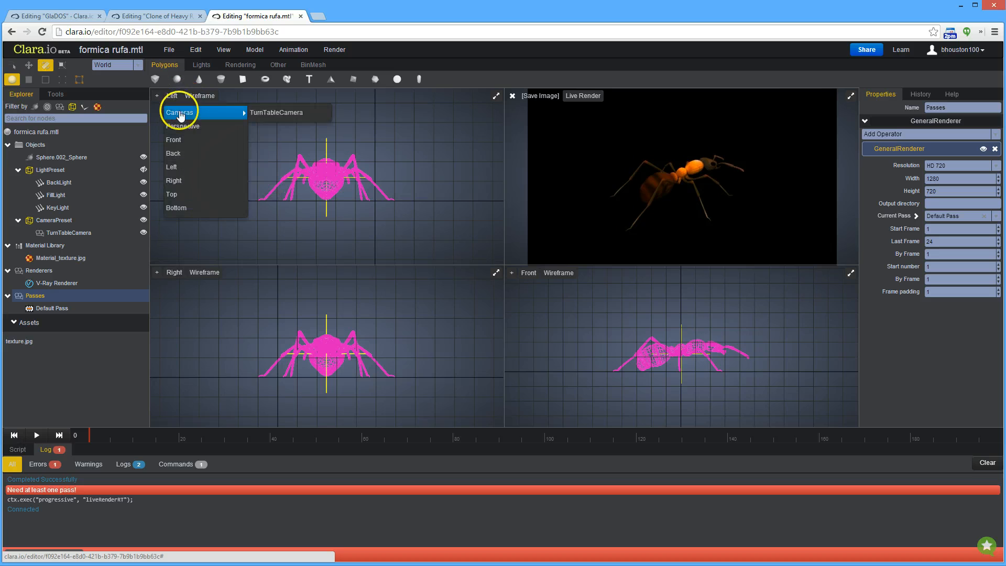
pyautogui.click(265, 112)
pyautogui.moveTo(387, 173); pyautogui.dragTo(330, 169)
pyautogui.moveTo(407, 180); pyautogui.dragTo(374, 189)
pyautogui.scroll(2, 364, 185)
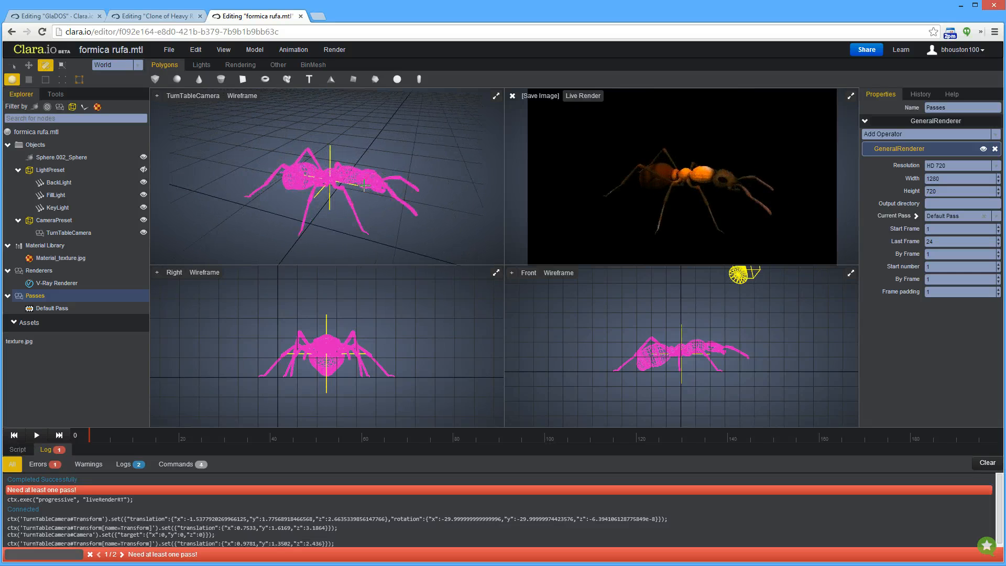
pyautogui.scroll(2, 364, 185)
pyautogui.scroll(-1, 358, 185)
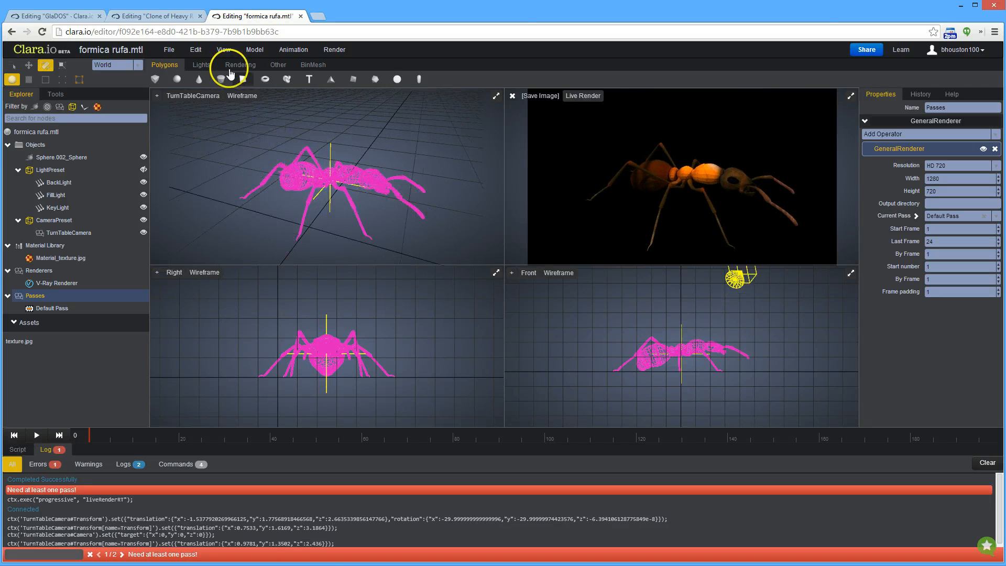
# Add a ground plane beneath the ant and set its default material color to grey #999999.
pyautogui.click(238, 77)
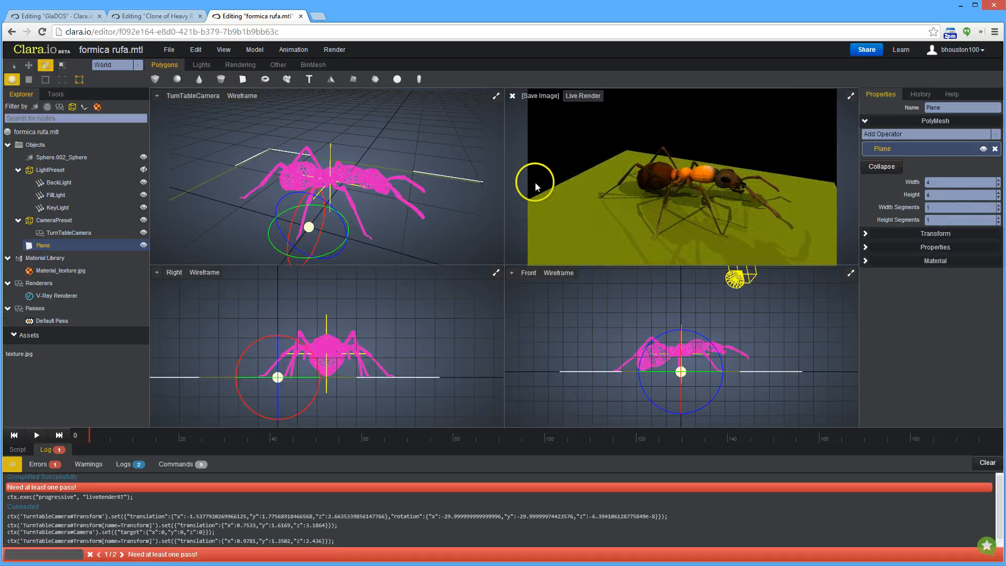
pyautogui.click(944, 261)
pyautogui.click(980, 208)
pyautogui.moveTo(959, 238); pyautogui.dragTo(916, 240)
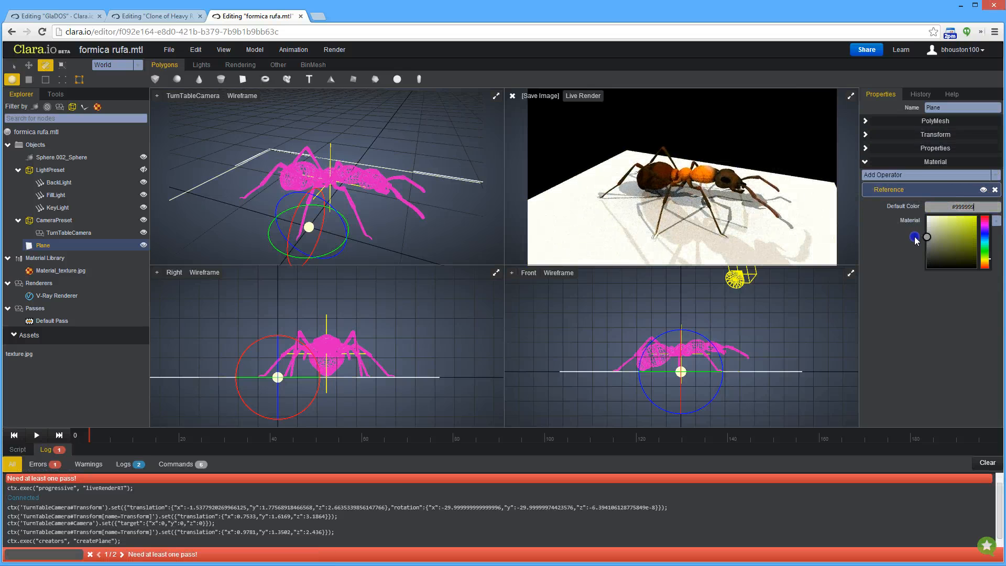
# Apply the V-Ray metal material Aluminium matte to the ground plane.
pyautogui.click(332, 51)
pyautogui.moveTo(367, 116)
pyautogui.moveTo(445, 115)
pyautogui.moveTo(559, 121)
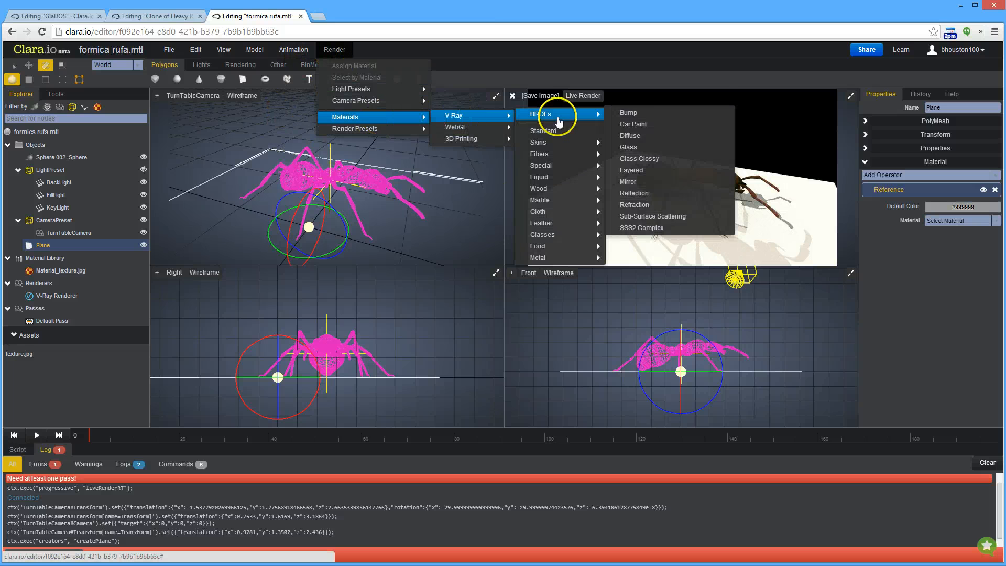
pyautogui.moveTo(552, 200)
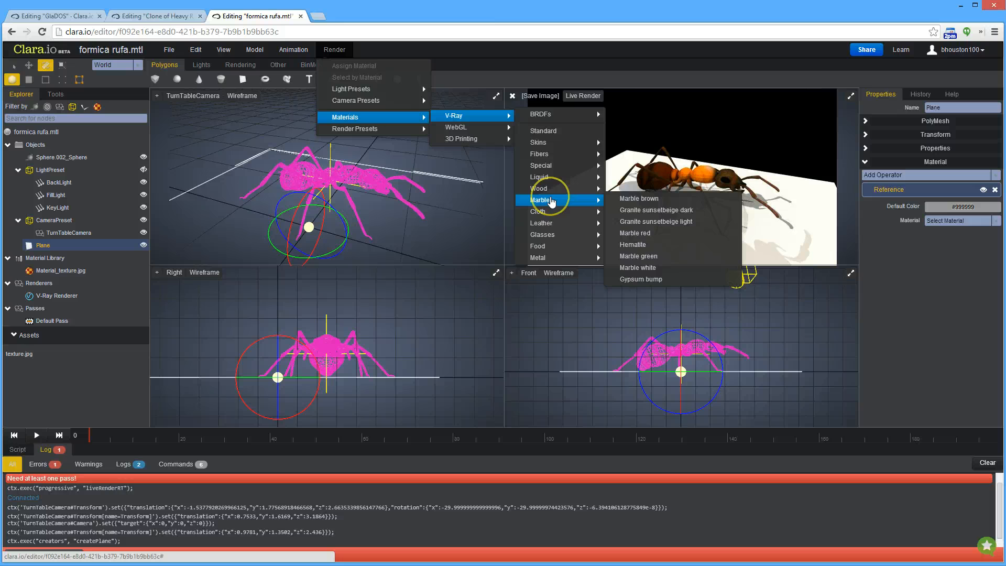
pyautogui.moveTo(563, 258)
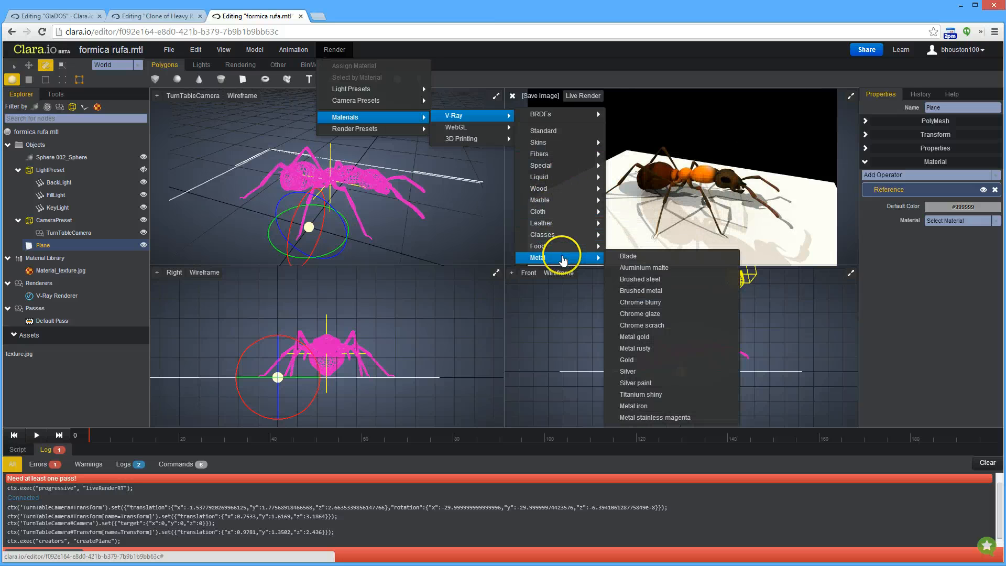
pyautogui.click(635, 267)
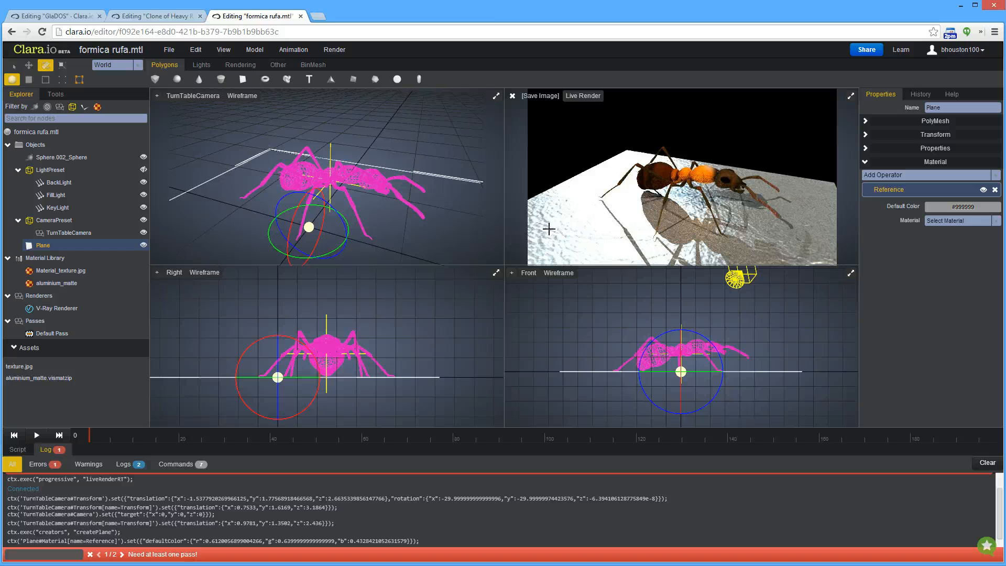
# Apply the V-Ray metal material Gold to the ant mesh.
pyautogui.click(375, 178)
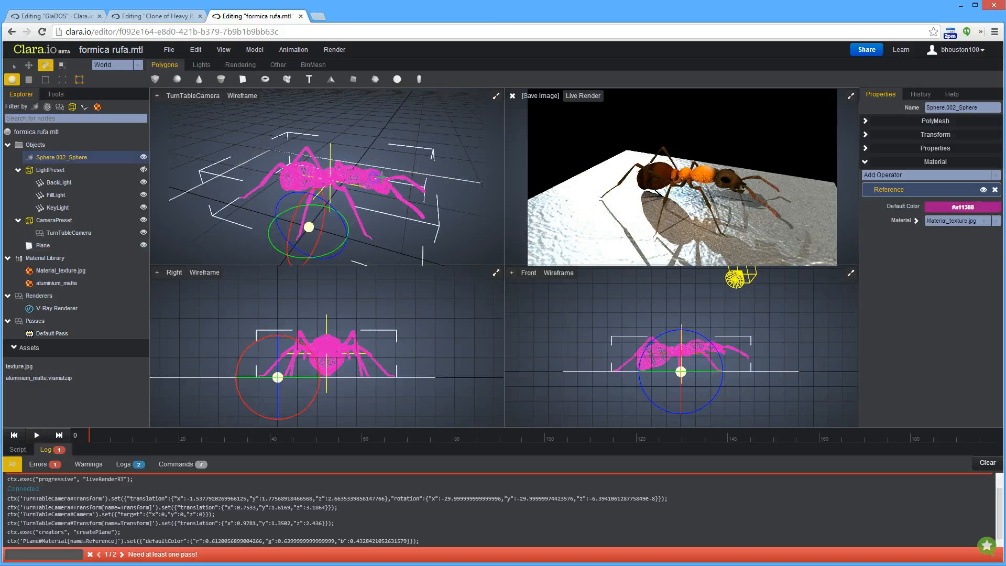
pyautogui.click(322, 50)
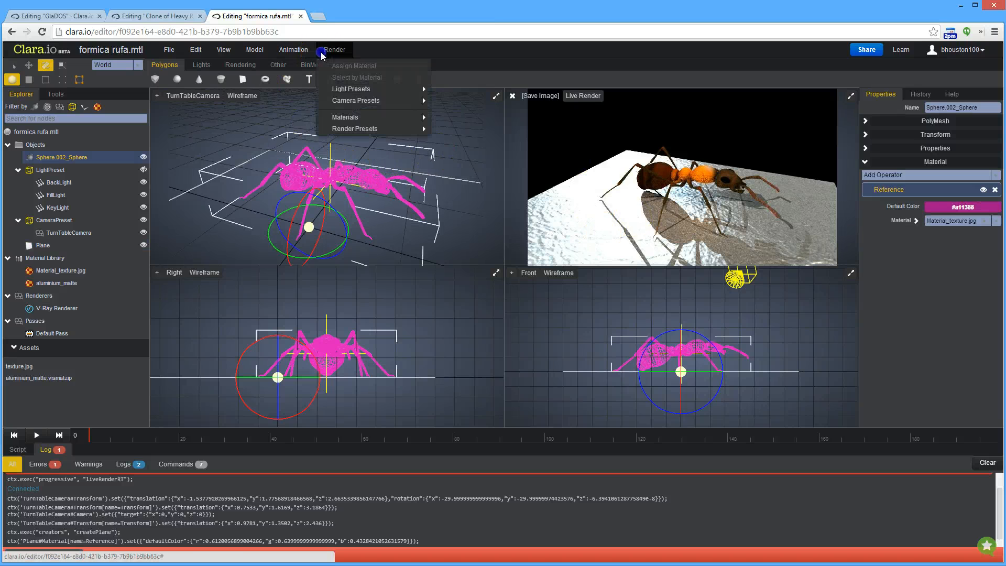
pyautogui.moveTo(404, 117)
pyautogui.moveTo(489, 116)
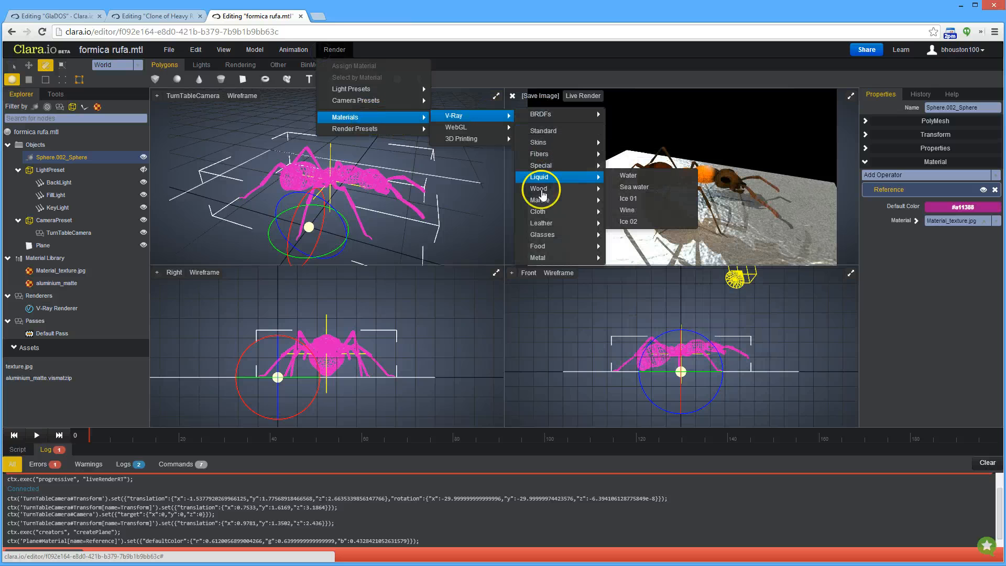
pyautogui.moveTo(556, 258)
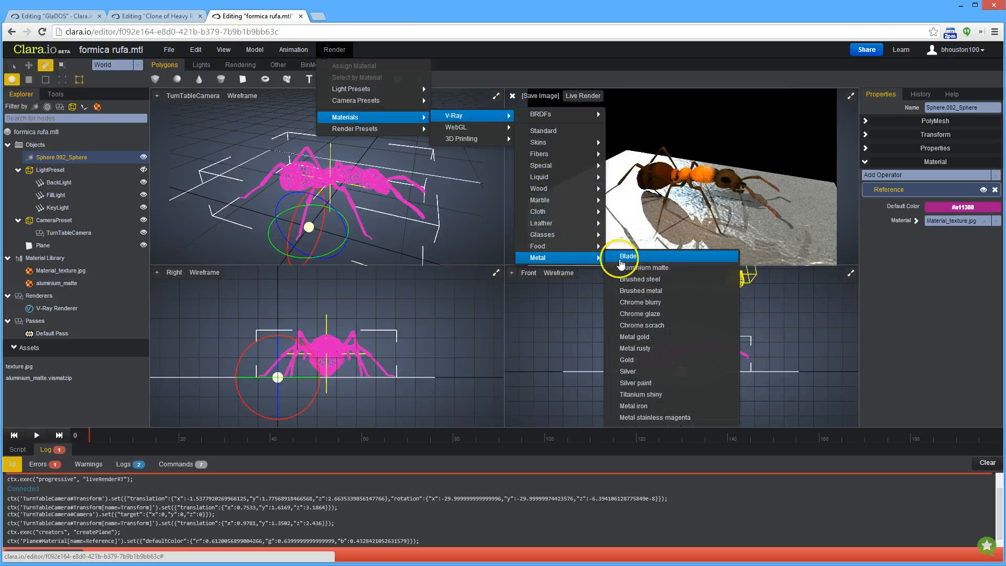
pyautogui.click(633, 358)
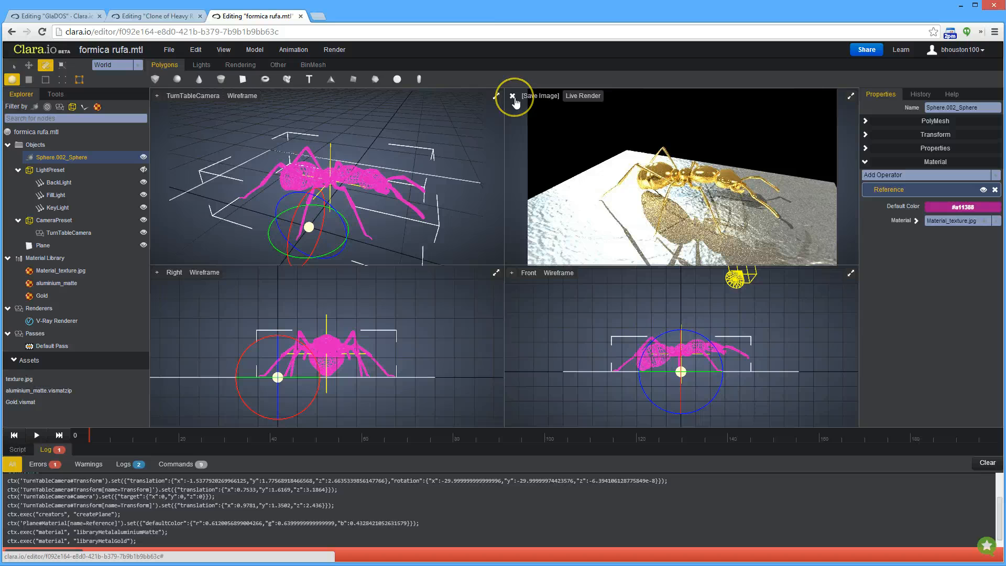
# Maximize the live render viewport and add a UVMap operator to the ground plane's PolyMesh.
pyautogui.click(850, 96)
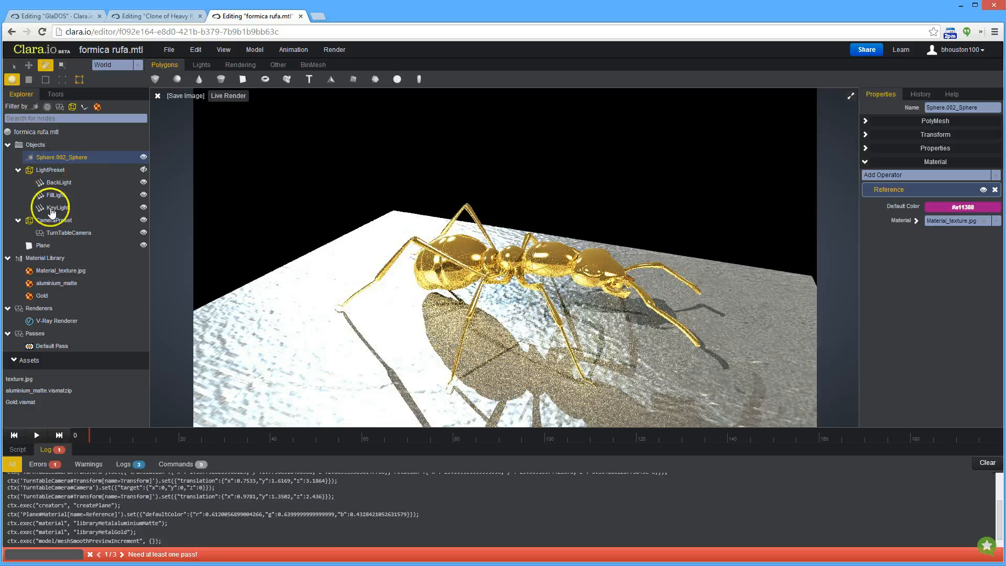
pyautogui.click(40, 246)
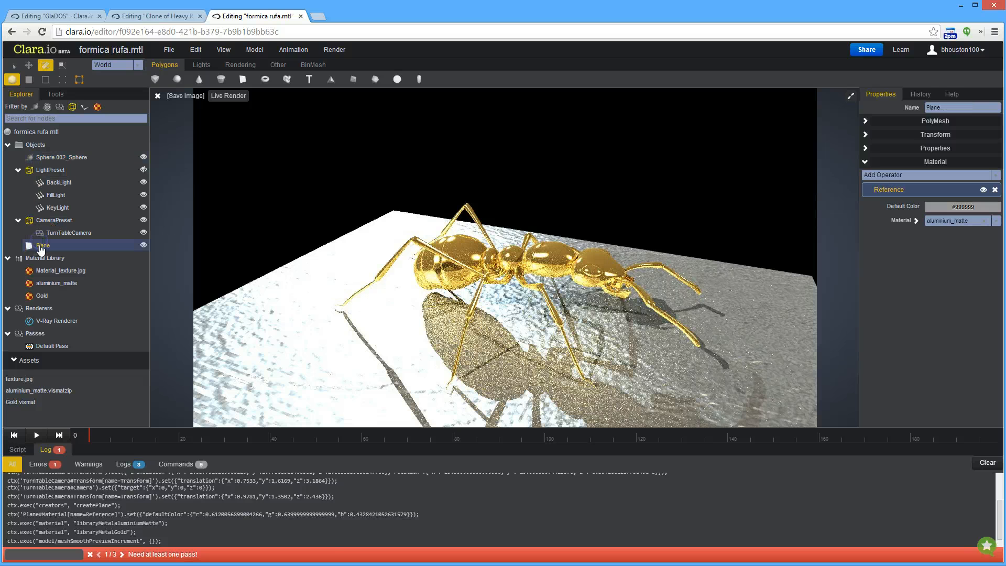
pyautogui.click(936, 120)
pyautogui.click(996, 135)
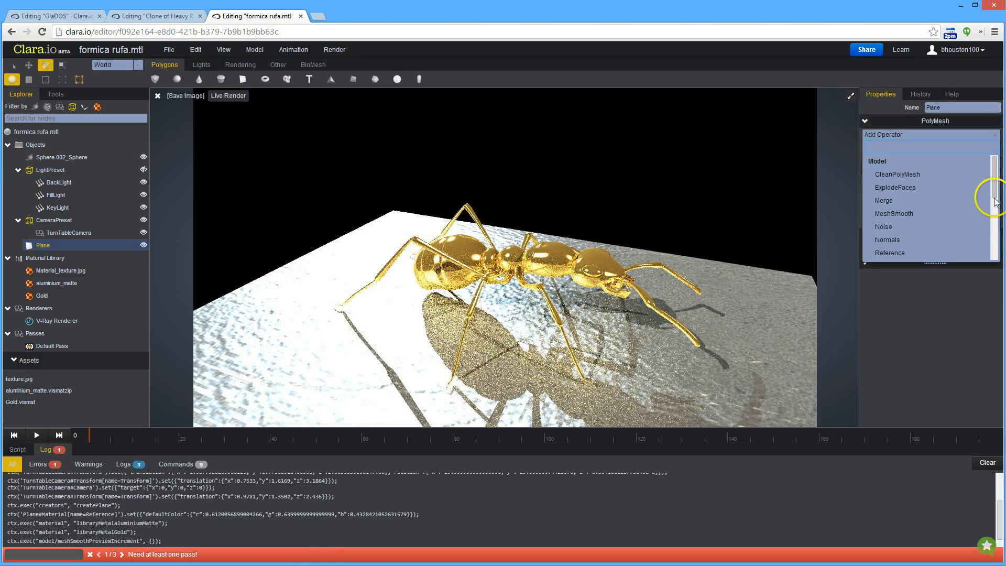
pyautogui.moveTo(989, 191); pyautogui.dragTo(991, 254)
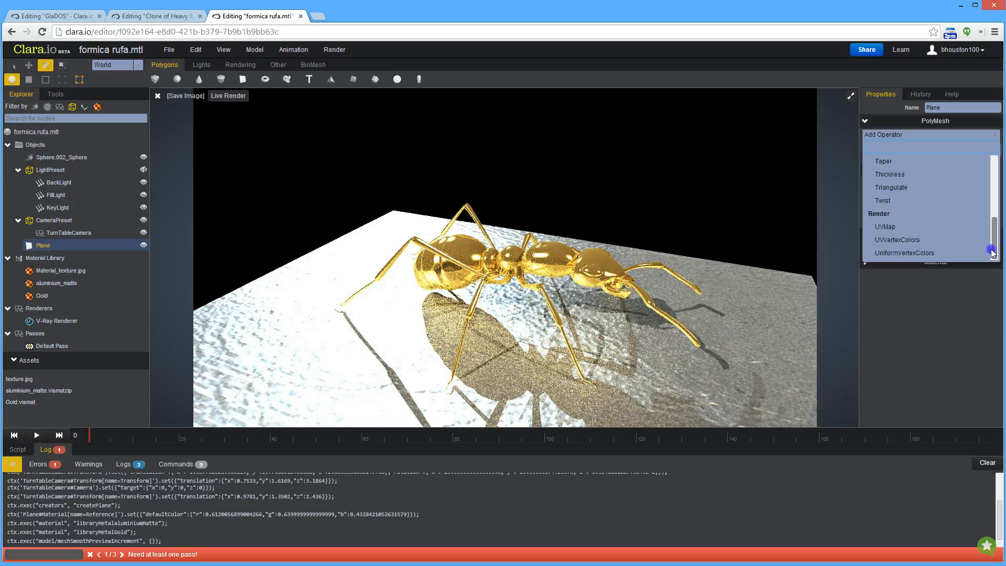
pyautogui.click(904, 226)
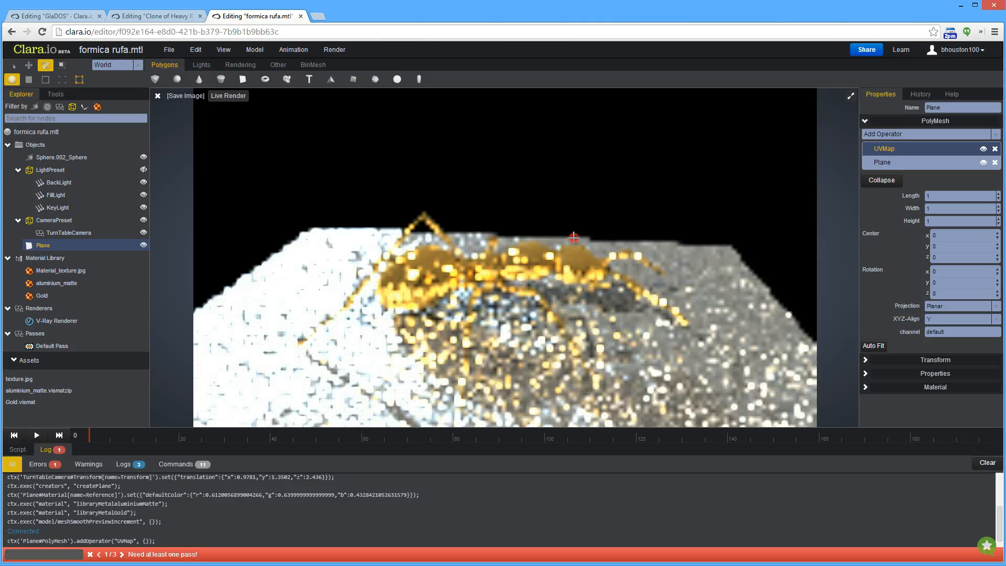
# Close the current live render and start a Standard live render in the maximized TurnTableCamera viewport.
pyautogui.click(157, 96)
pyautogui.click(245, 99)
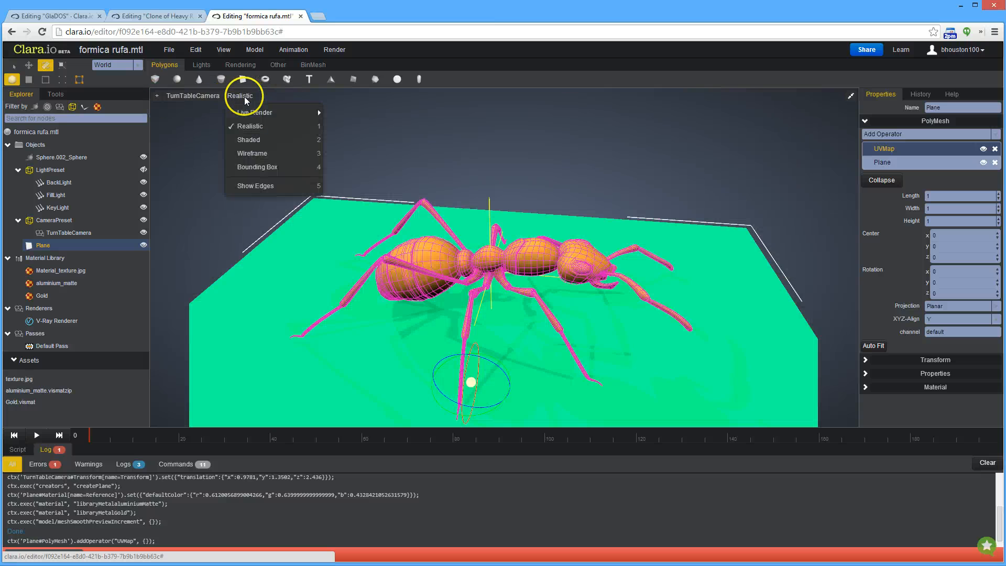
pyautogui.moveTo(251, 111)
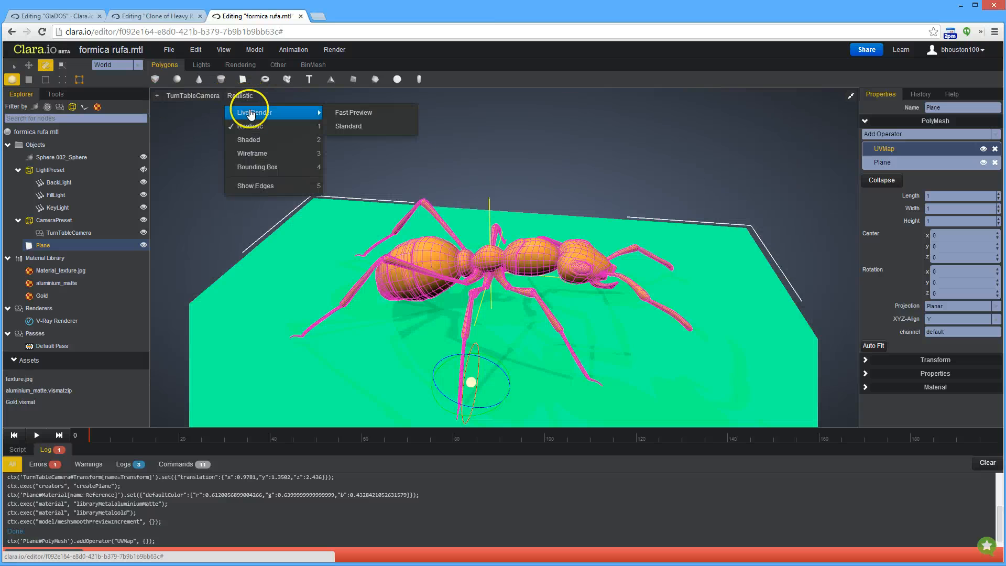
pyautogui.click(363, 128)
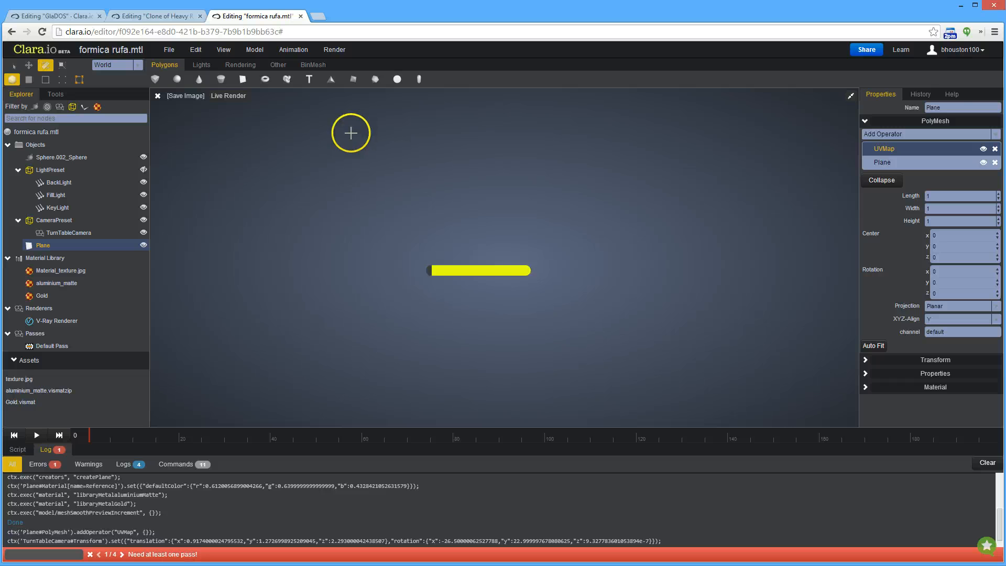
# Examine the V-Ray Renderer's Global Illumination and Environment settings.
pyautogui.click(55, 321)
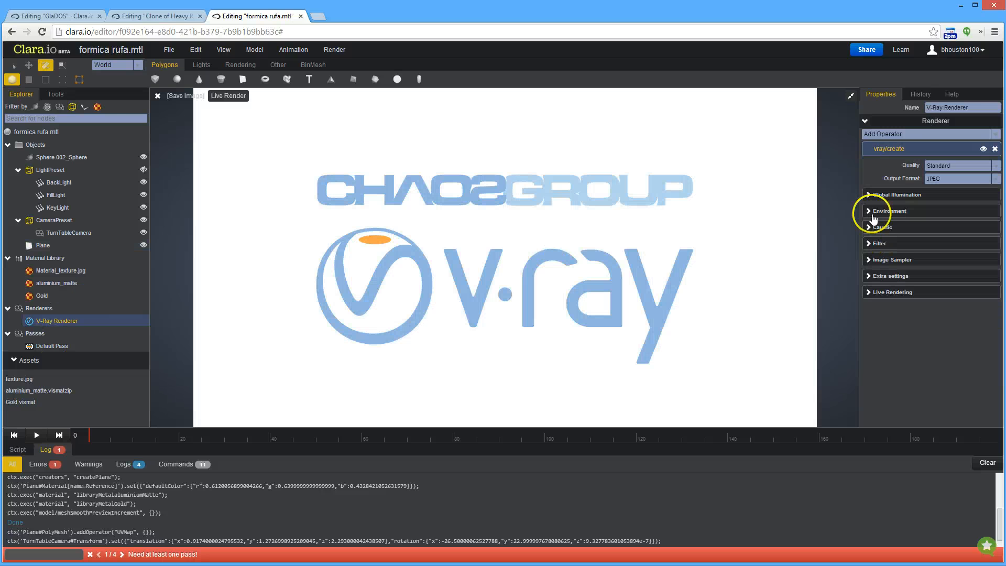
pyautogui.click(904, 194)
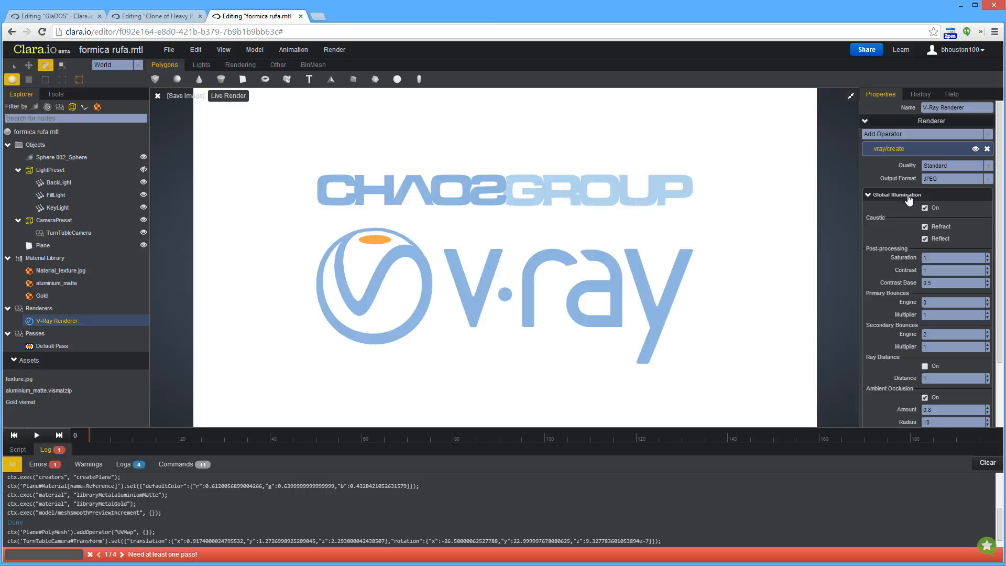
pyautogui.click(968, 198)
pyautogui.scroll(-3, 1002, 198)
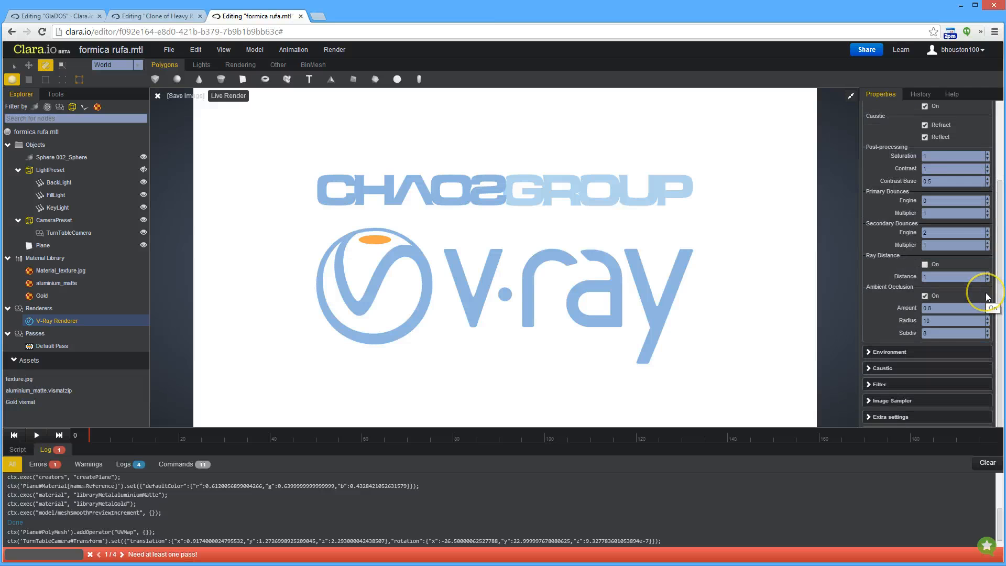
pyautogui.click(891, 351)
pyautogui.scroll(-3, 892, 354)
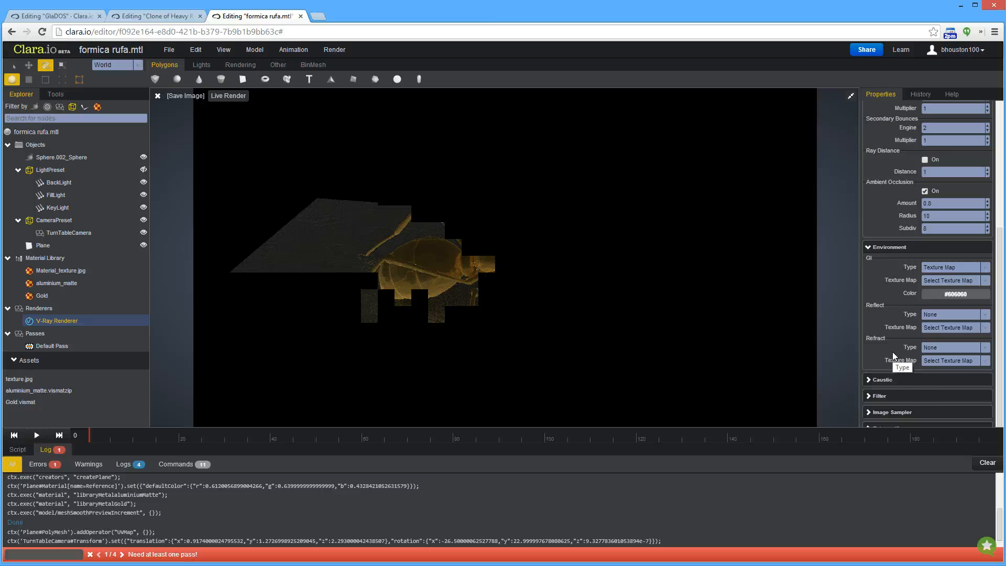
pyautogui.scroll(-1, 905, 387)
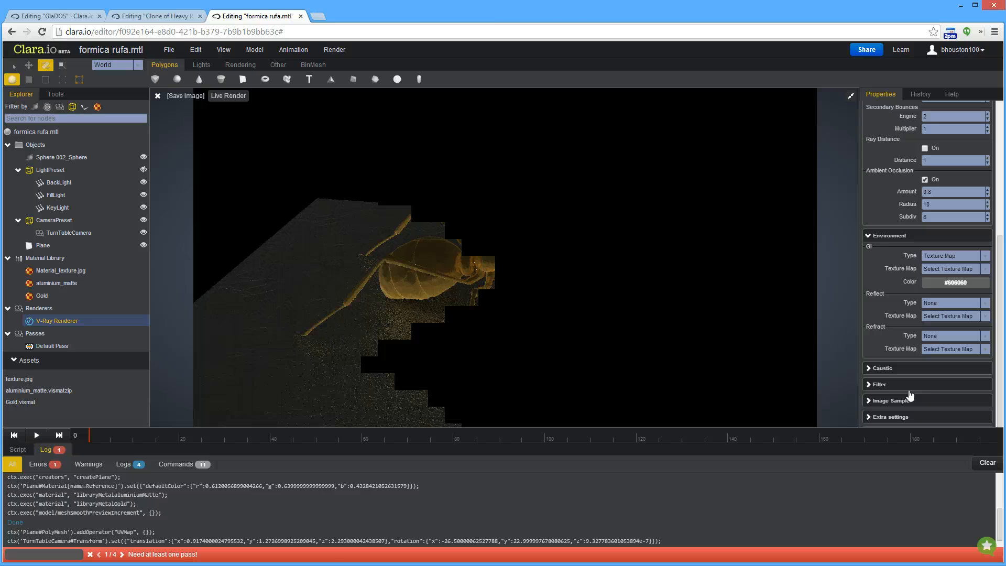
# Browse the V-Ray material library categories, including Skins and Liquid, without assigning a material.
pyautogui.click(339, 49)
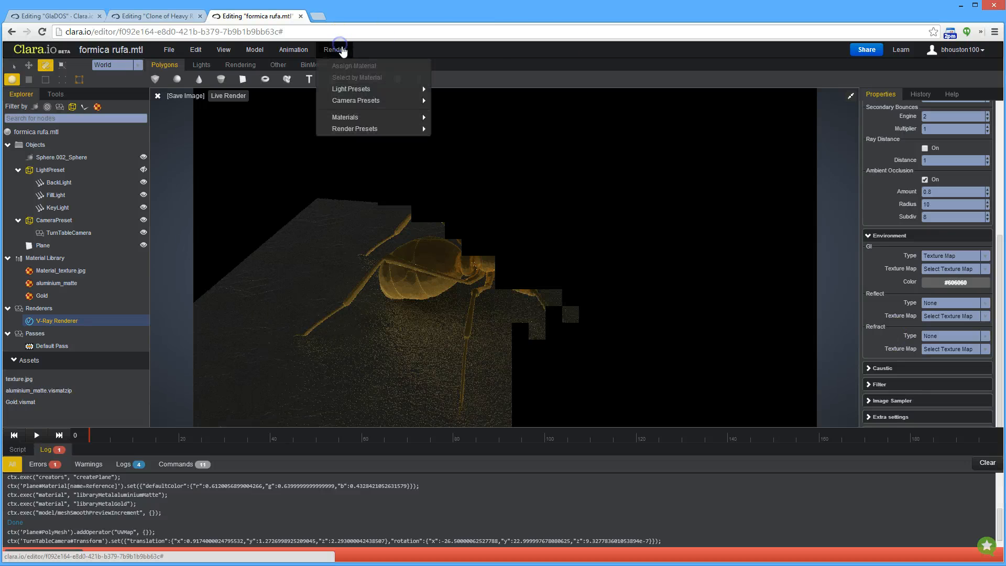
pyautogui.click(474, 116)
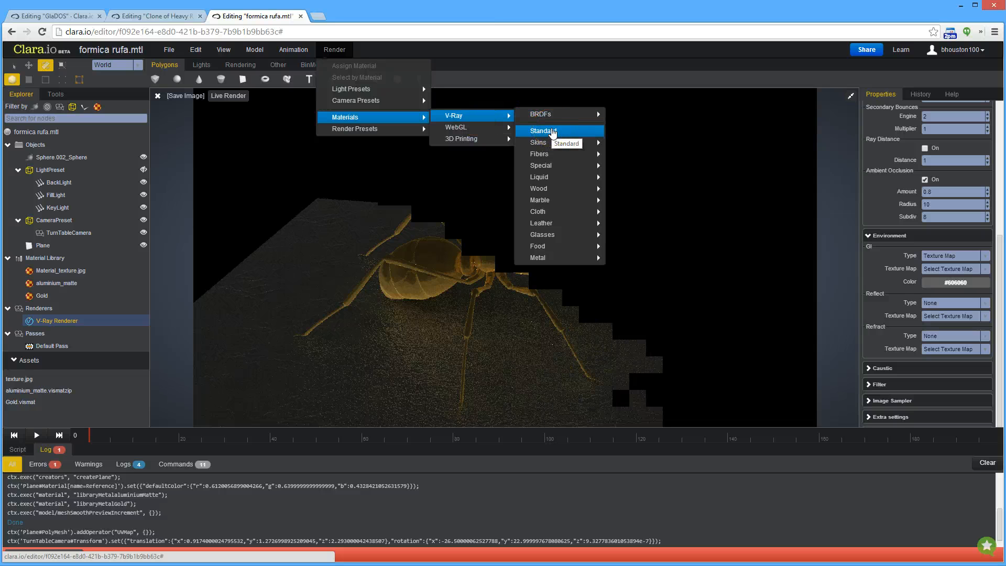
pyautogui.click(550, 116)
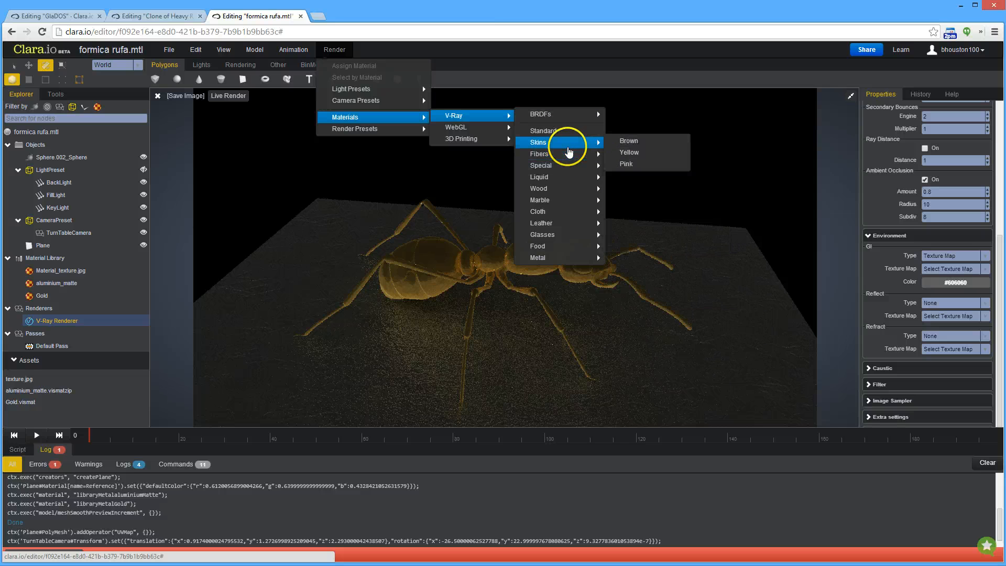
pyautogui.moveTo(564, 182)
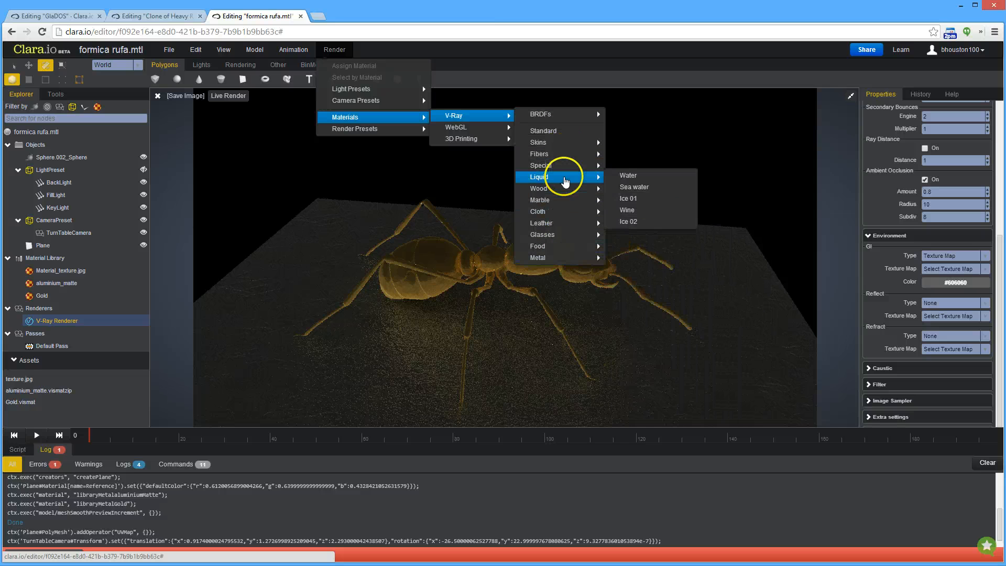
pyautogui.moveTo(567, 146)
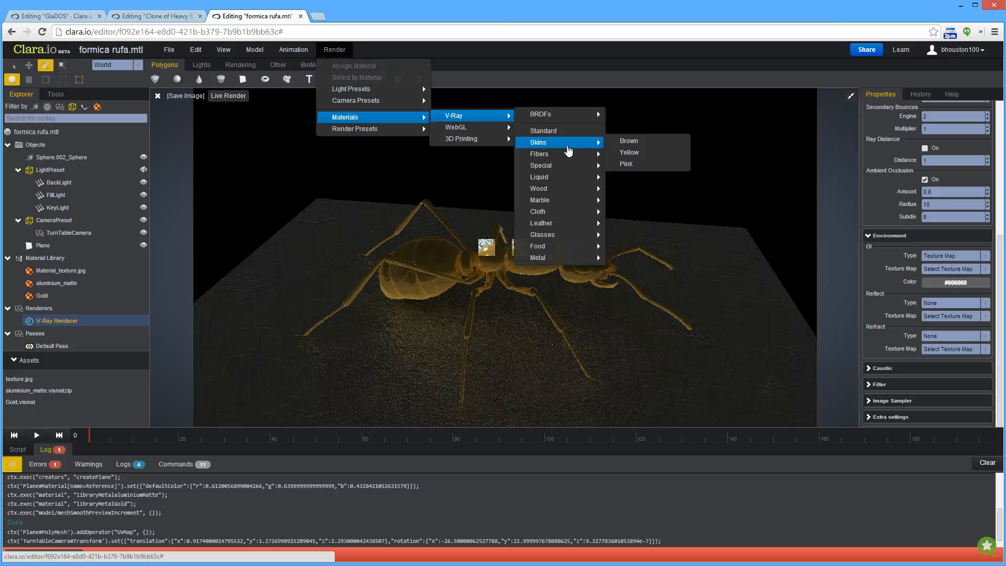
pyautogui.click(566, 148)
pyautogui.click(451, 74)
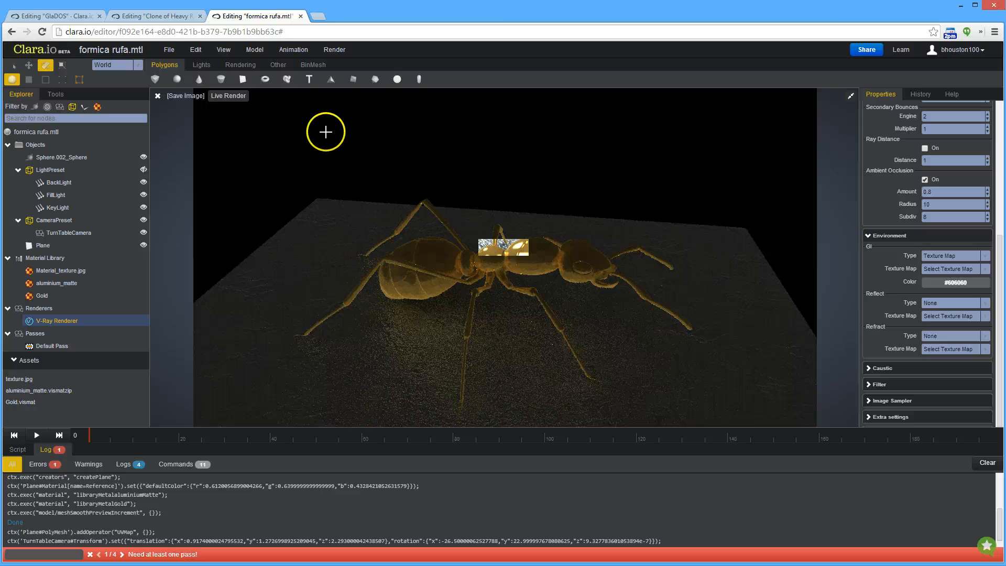
# Switch to the Clone of Heavy Robot scene and show both its Perspective and Left viewports through TurnTableCamera.
pyautogui.click(157, 17)
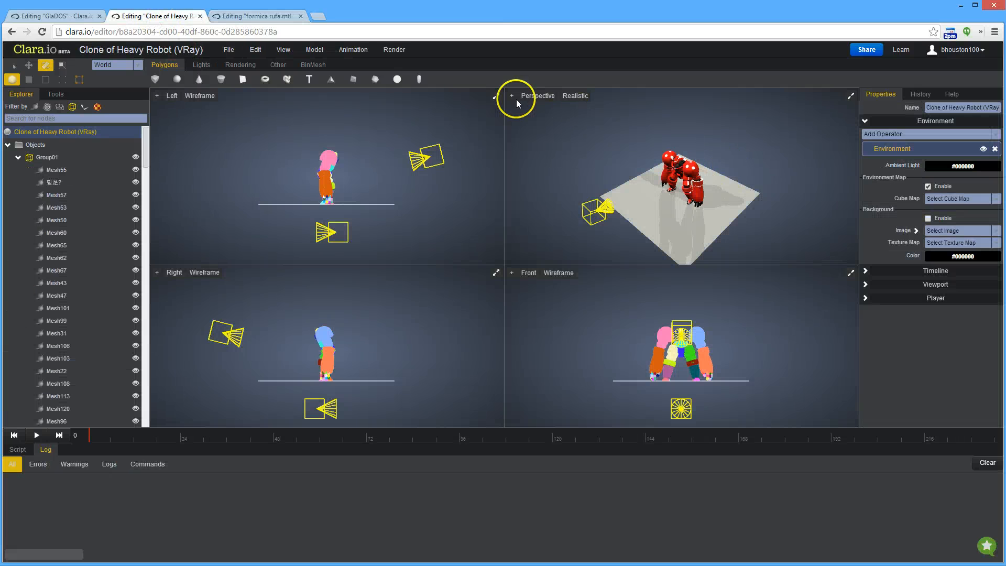
pyautogui.click(538, 96)
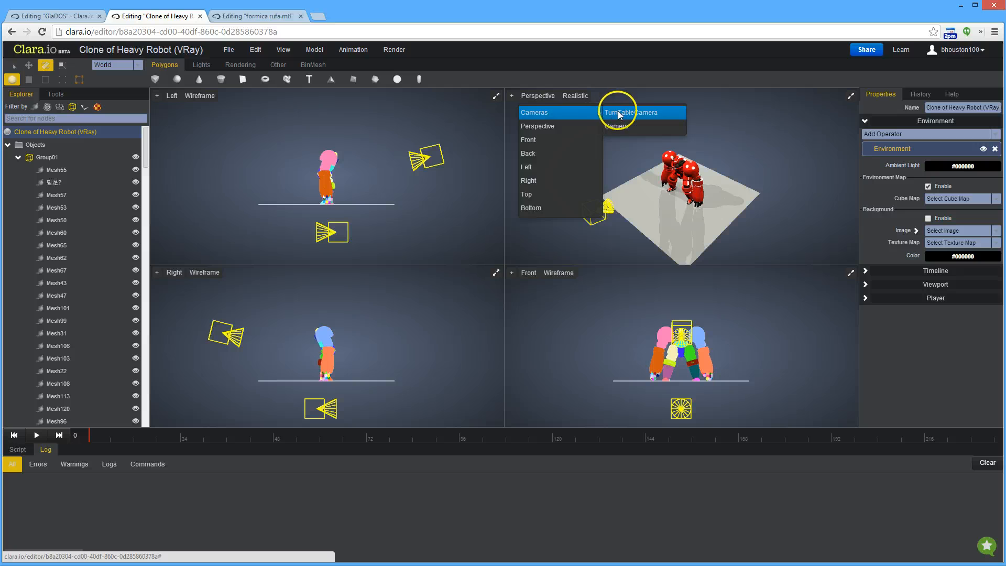
pyautogui.click(620, 114)
pyautogui.click(173, 96)
pyautogui.moveTo(179, 113)
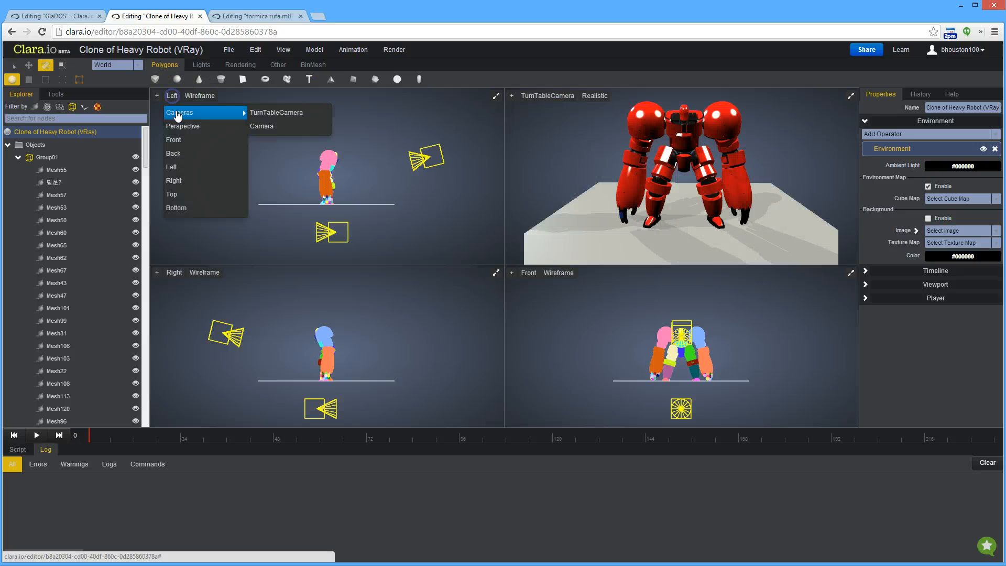
pyautogui.click(301, 113)
# Start a Fast Preview live render in the robot scene's realistic TurnTableCamera viewport.
pyautogui.click(594, 96)
pyautogui.moveTo(658, 114)
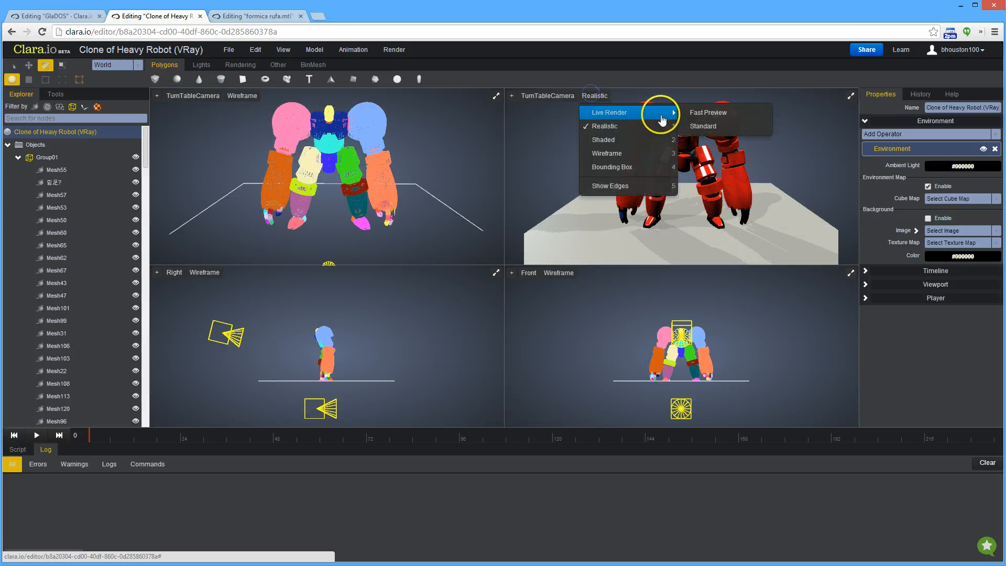
pyautogui.click(707, 117)
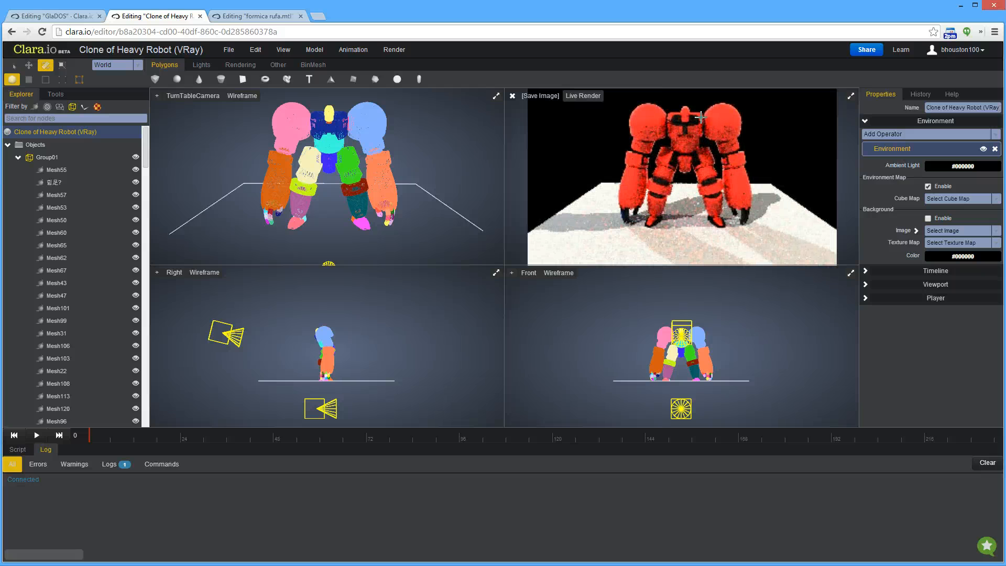
# Orbit, pan and zoom TurnTableCamera in the live render to frame the robot closely from an angle.
pyautogui.moveTo(734, 113); pyautogui.dragTo(751, 140)
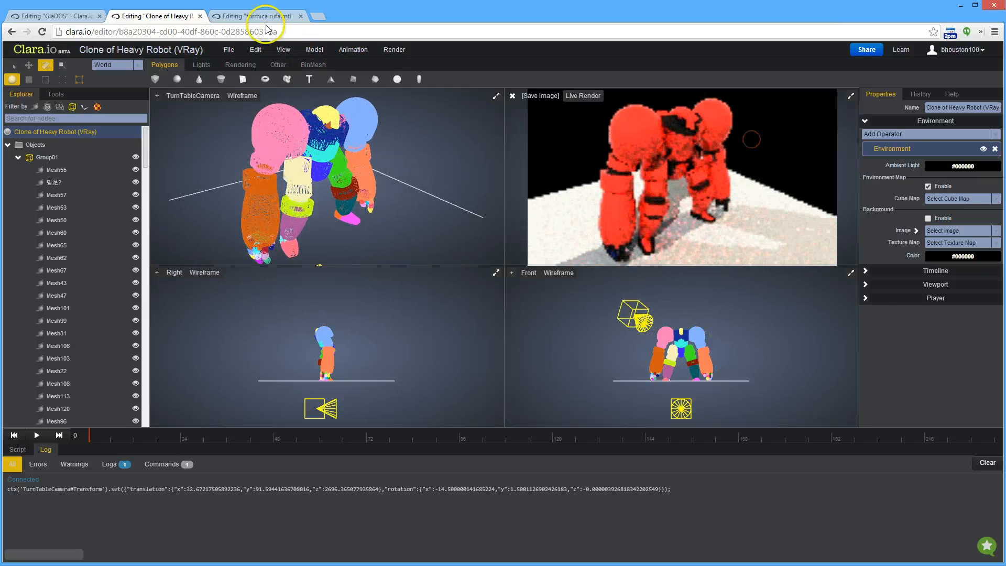
pyautogui.click(259, 16)
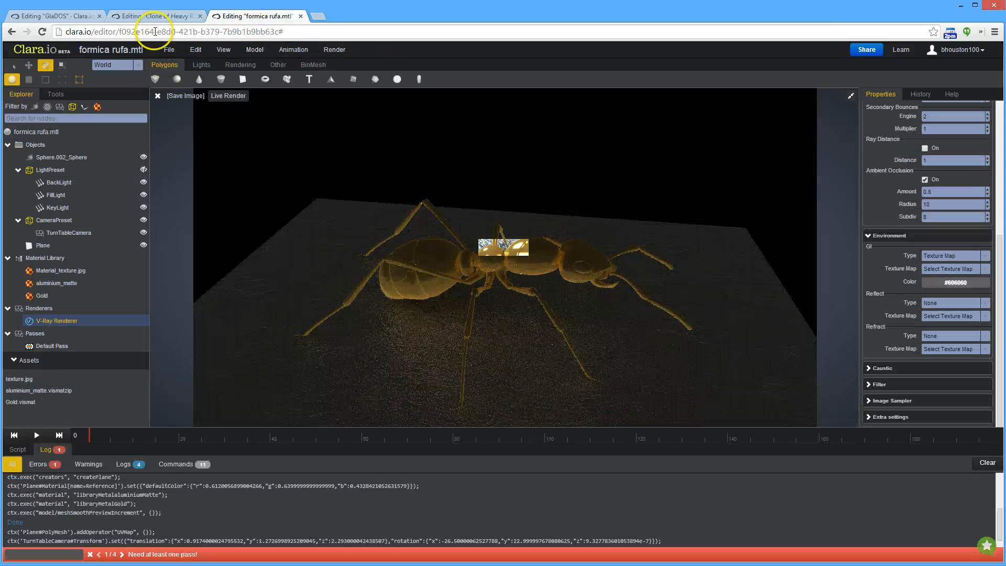
pyautogui.click(152, 15)
pyautogui.moveTo(692, 169)
pyautogui.mouseDown()
pyautogui.moveTo(673, 163)
pyautogui.moveTo(687, 151)
pyautogui.mouseUp()
pyautogui.moveTo(711, 147); pyautogui.dragTo(701, 173, button='right')
pyautogui.moveTo(702, 173); pyautogui.dragTo(704, 172)
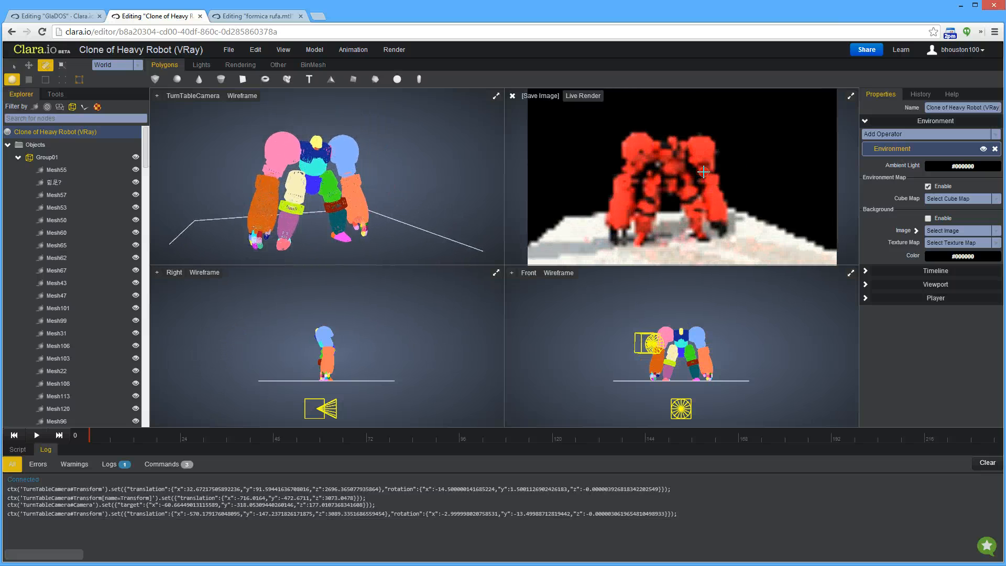
pyautogui.scroll(3, 704, 171)
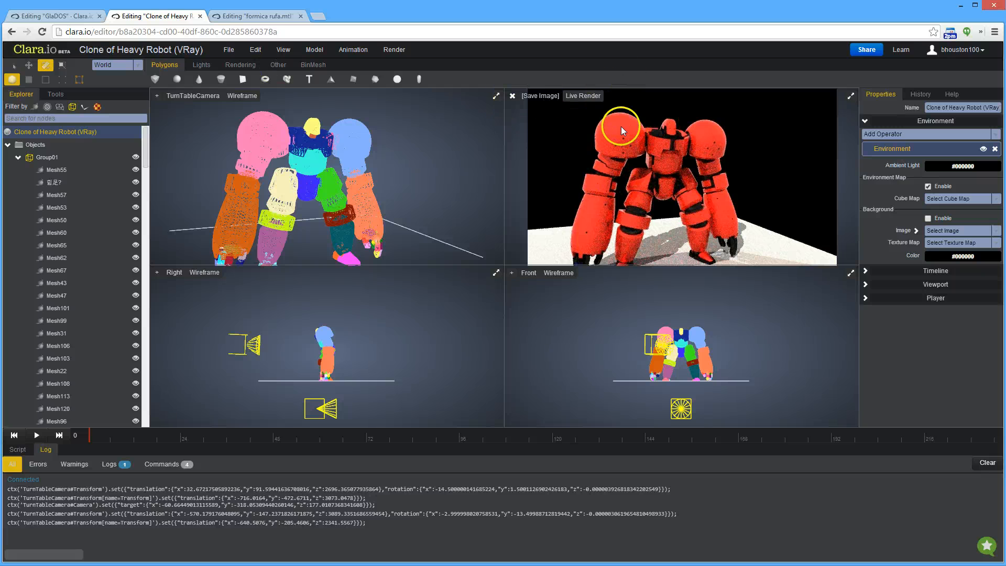
# Open the car paint material of the robot's pink shoulder component and set its base Reflection to 0.8.
pyautogui.click(257, 131)
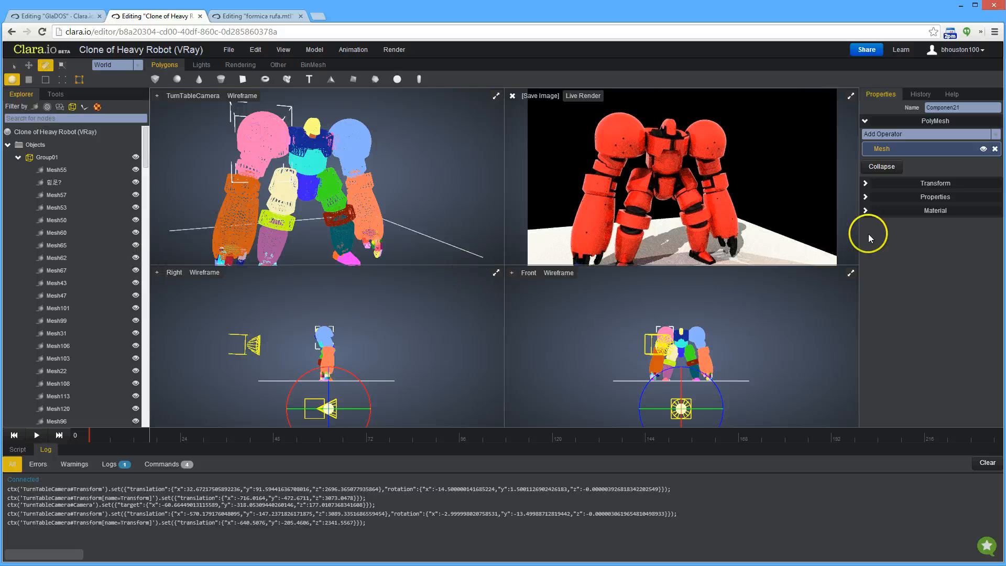
pyautogui.click(866, 213)
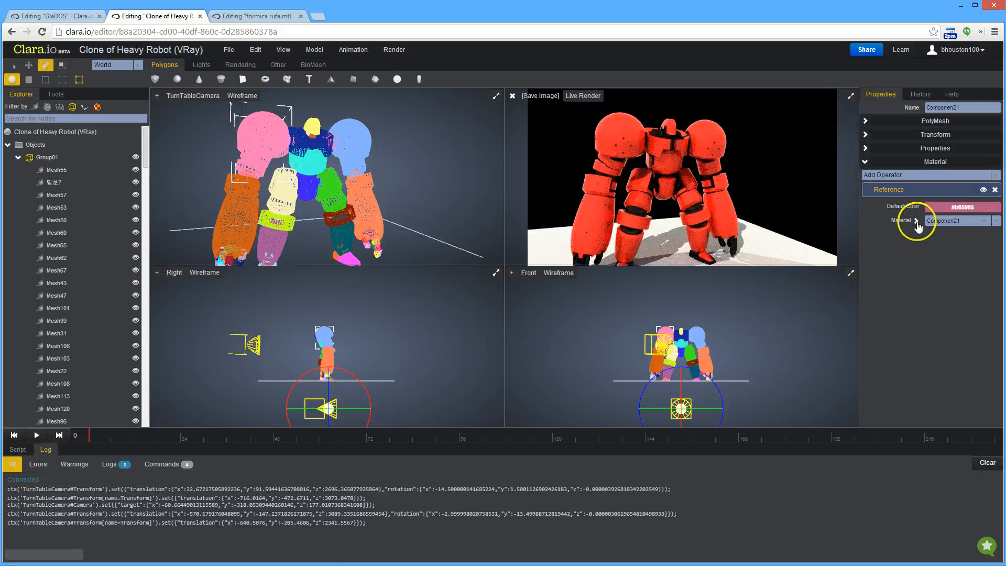
pyautogui.click(917, 221)
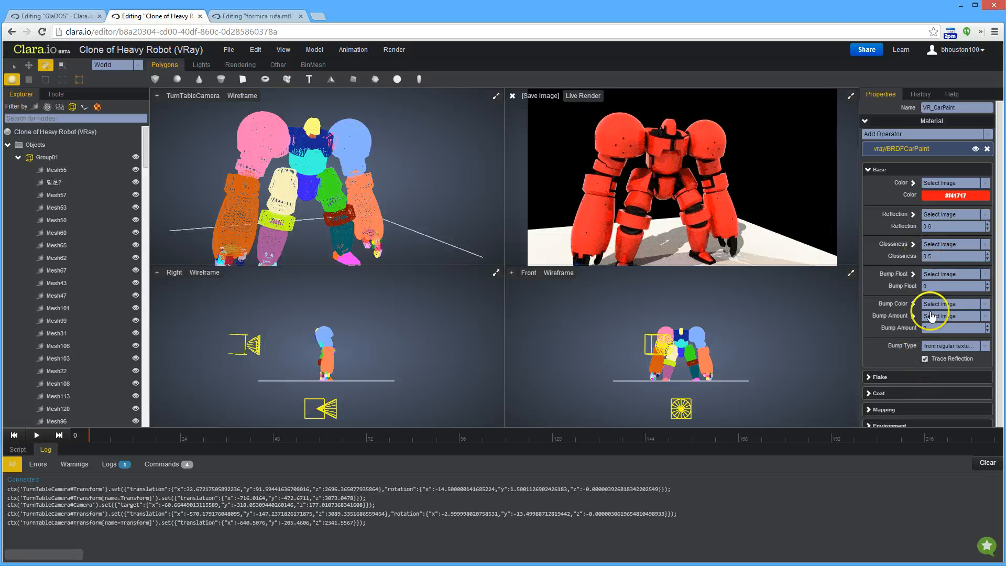
pyautogui.click(951, 225)
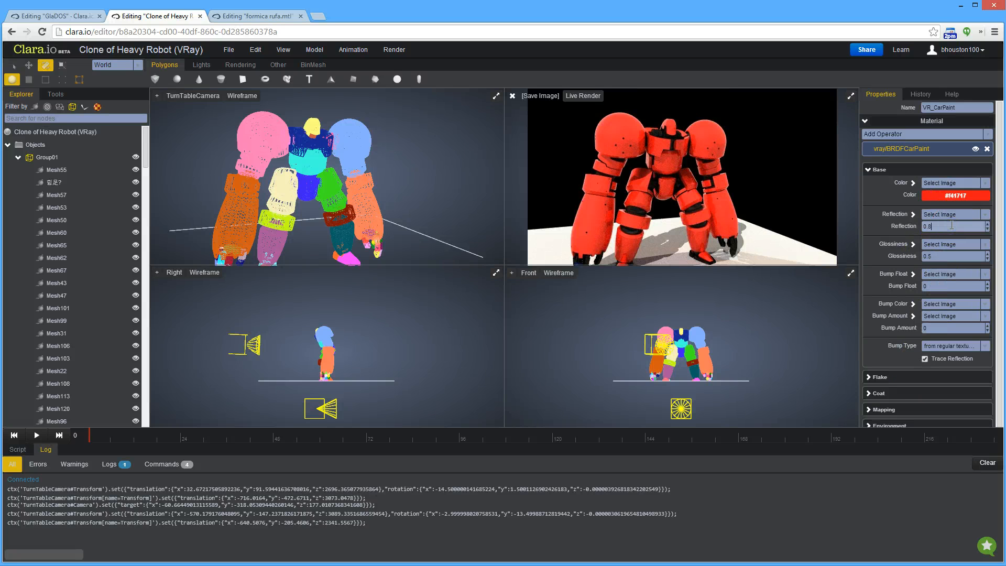
pyautogui.press('Return')
# Try a Coat Strength of 0.4 on the car paint material and return it to 0.1.
pyautogui.click(904, 379)
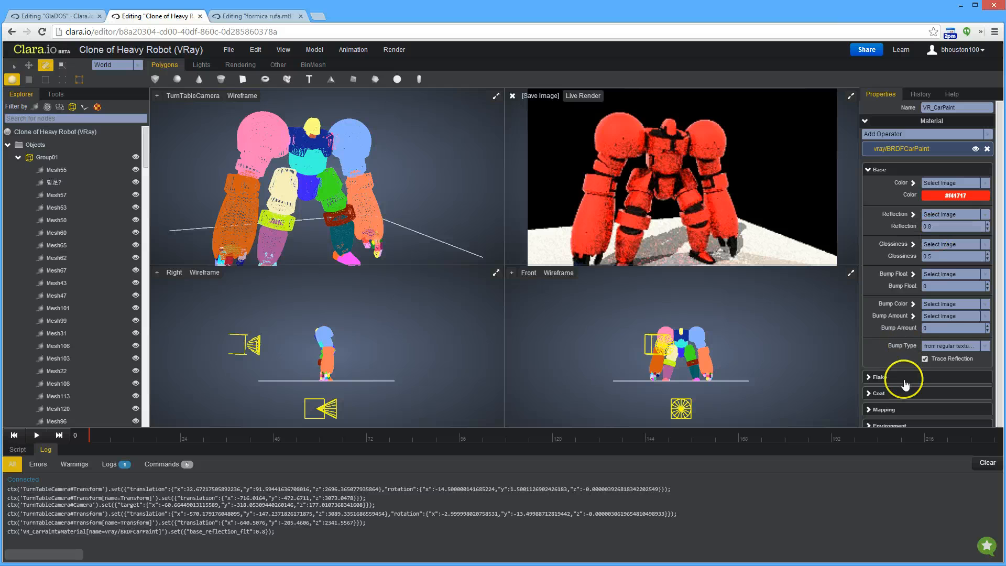
pyautogui.click(894, 397)
pyautogui.scroll(-3, 894, 397)
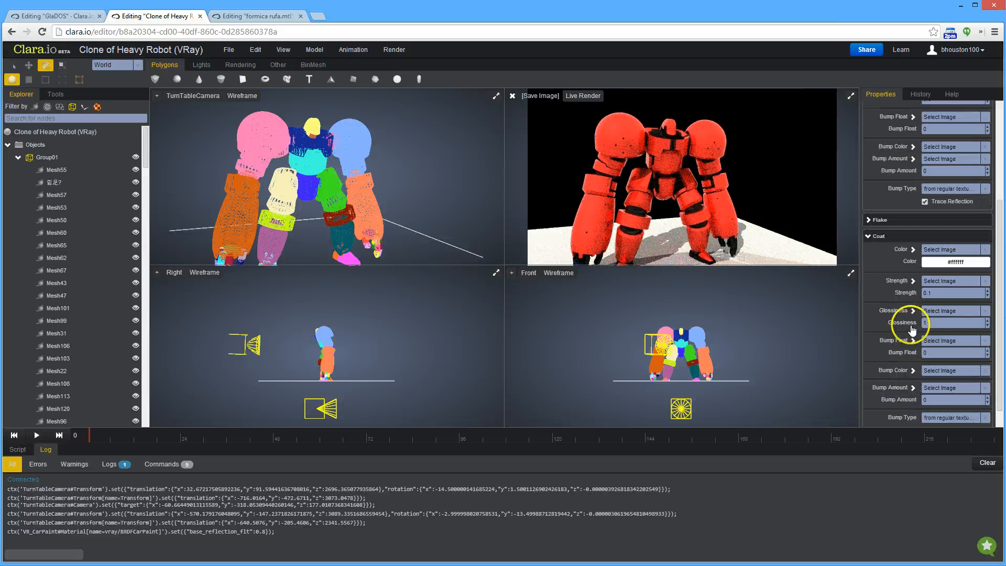
pyautogui.scroll(-1, 932, 277)
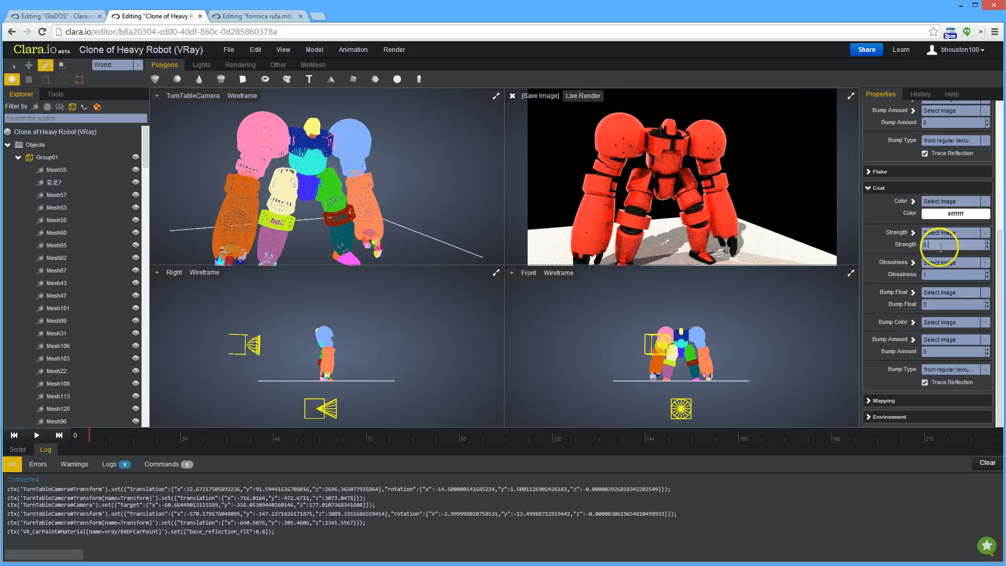
pyautogui.write('.4')
pyautogui.press('Return')
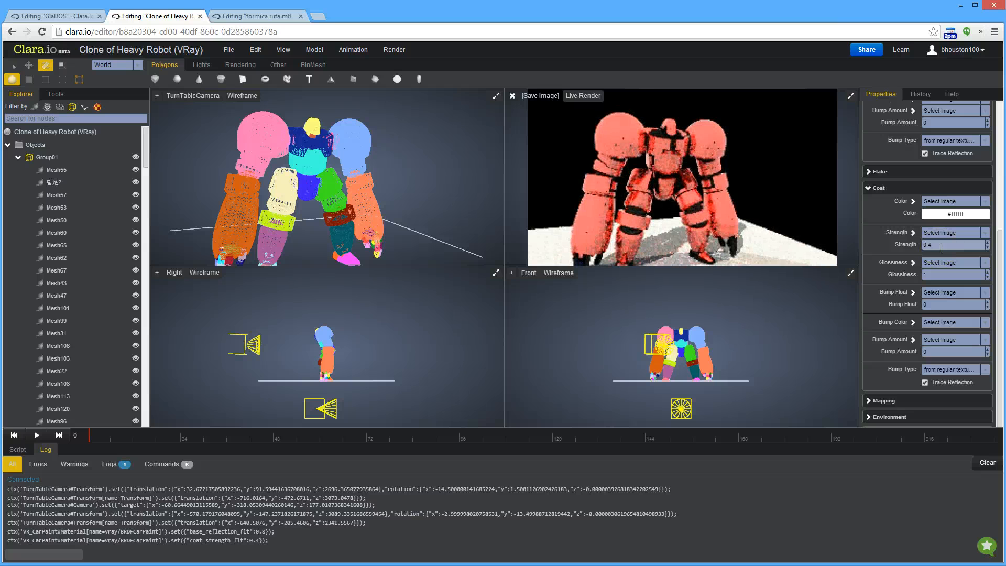
pyautogui.press('BackSpace')
pyautogui.write('1')
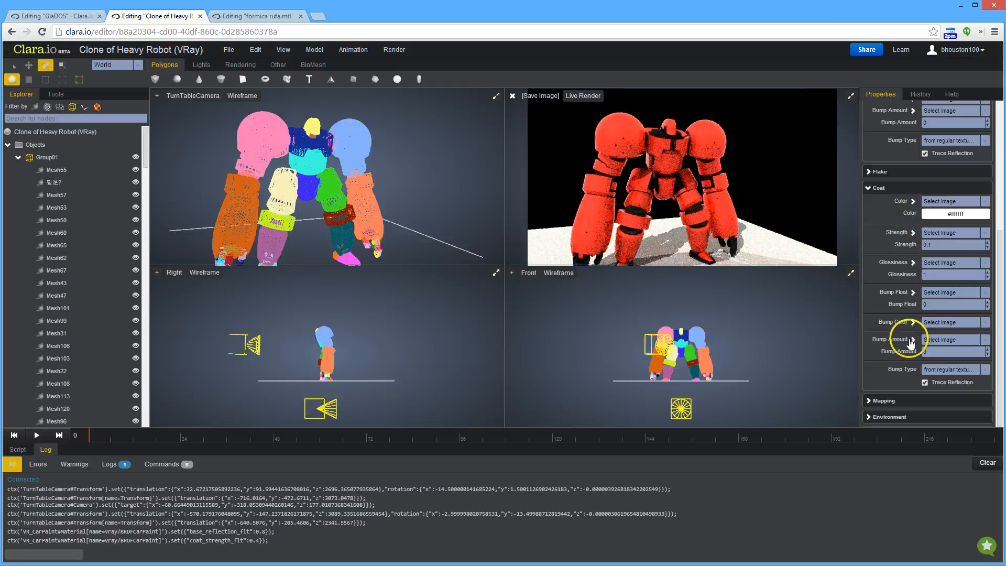
# Change the car paint material's base Color to dark blue #0a07a5.
pyautogui.scroll(3, 920, 236)
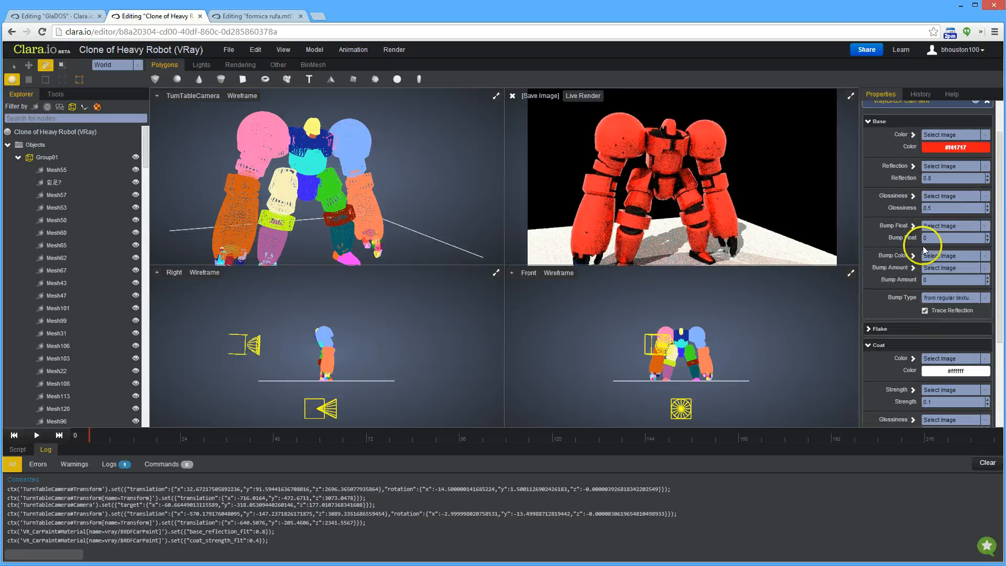
pyautogui.click(955, 148)
pyautogui.click(984, 173)
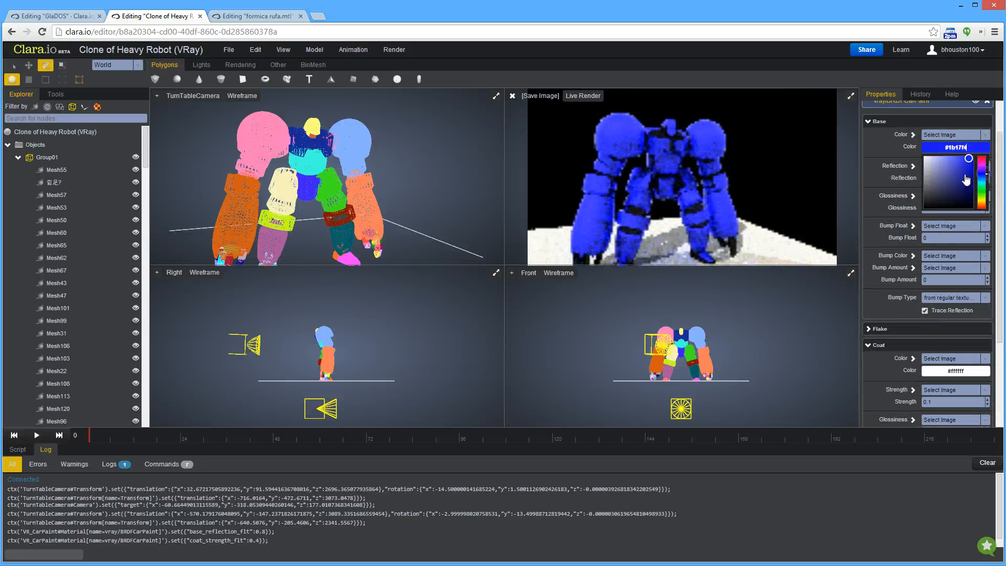
pyautogui.click(971, 175)
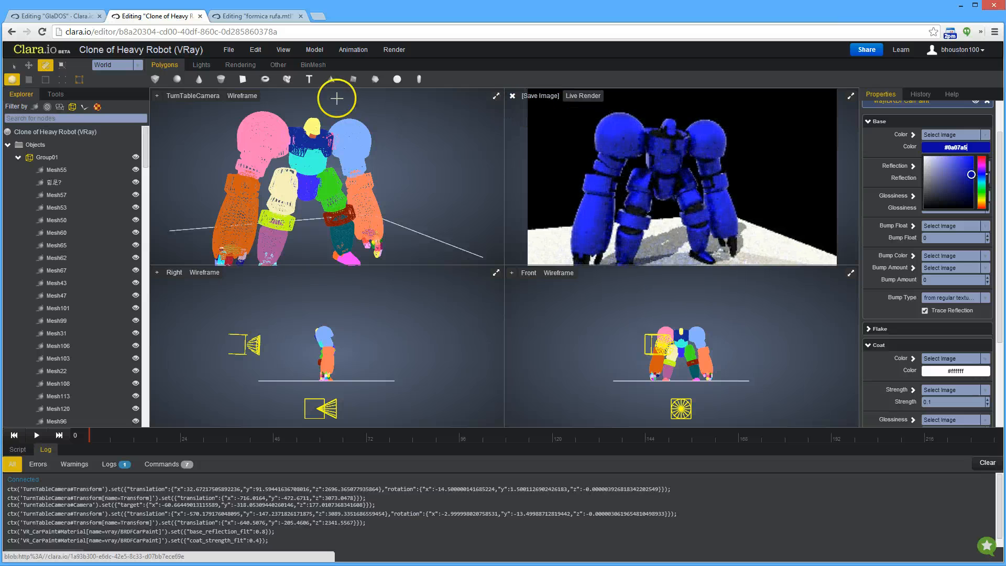
# Switch to the GlaDOS scene and start a Fast Preview live render in its realistic TurnTableCamera viewport.
pyautogui.click(56, 16)
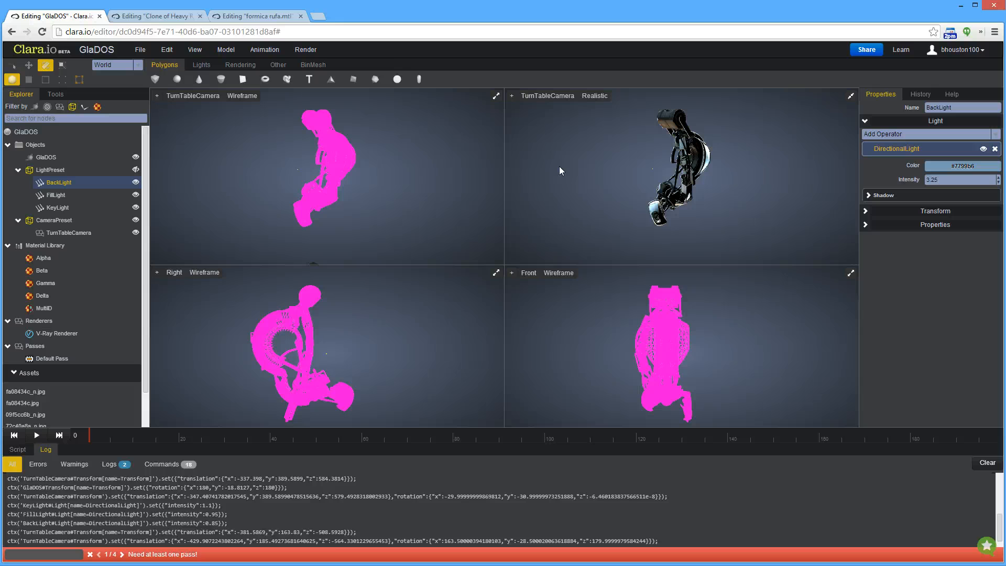
pyautogui.click(595, 95)
pyautogui.moveTo(611, 115)
pyautogui.click(702, 112)
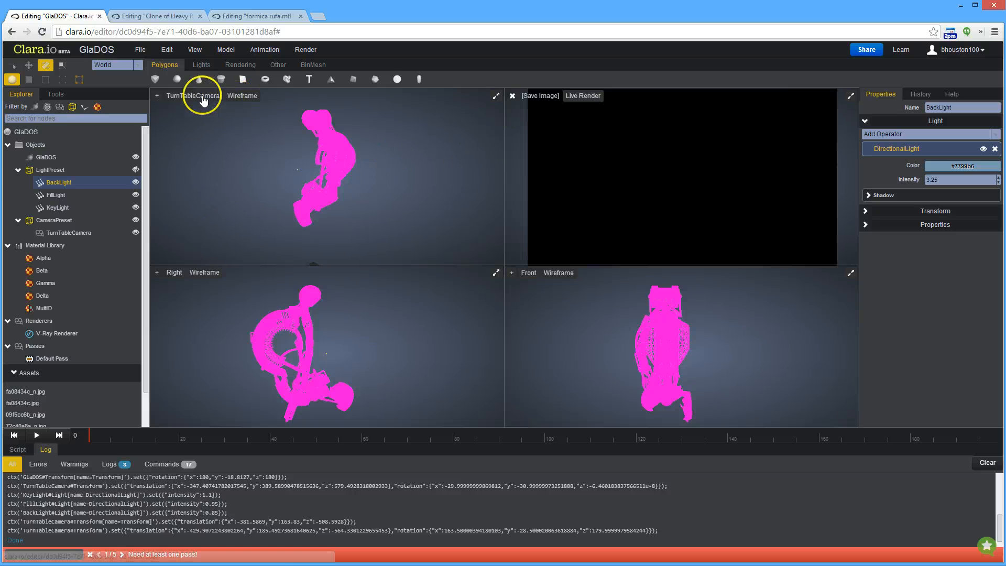
# Zoom TurnTableCamera in on the GlaDOS model and orbit it slightly using the wireframe camera viewport.
pyautogui.click(203, 96)
pyautogui.click(427, 142)
pyautogui.scroll(4, 379, 169)
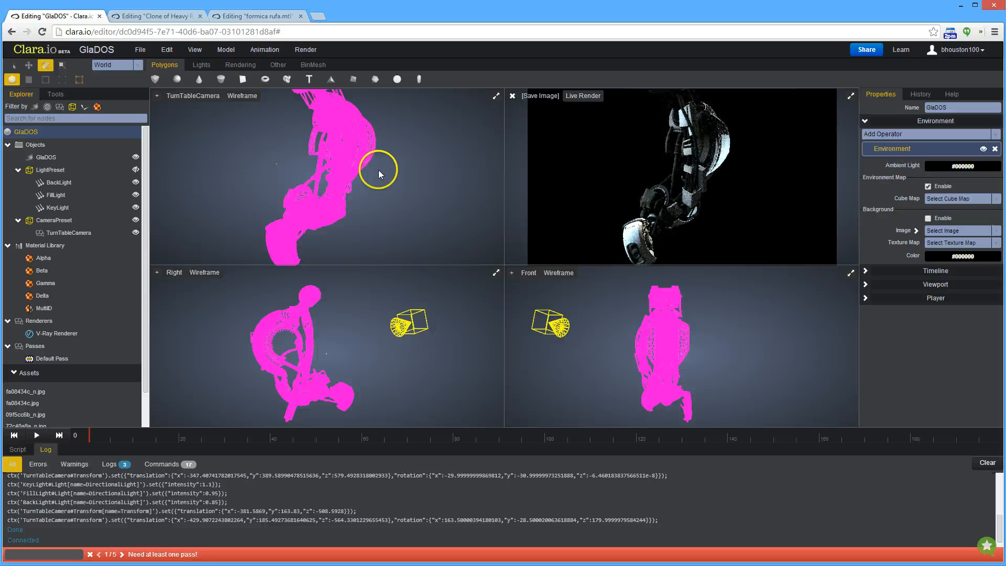
pyautogui.moveTo(378, 170)
pyautogui.mouseDown()
pyautogui.moveTo(366, 181)
pyautogui.moveTo(367, 152)
pyautogui.moveTo(419, 165)
pyautogui.moveTo(382, 156)
pyautogui.moveTo(359, 165)
pyautogui.mouseUp()
# Check the ant scene's render and orbit TurnTableCamera slightly around the robot in the Clone of Heavy Robot scene.
pyautogui.click(257, 16)
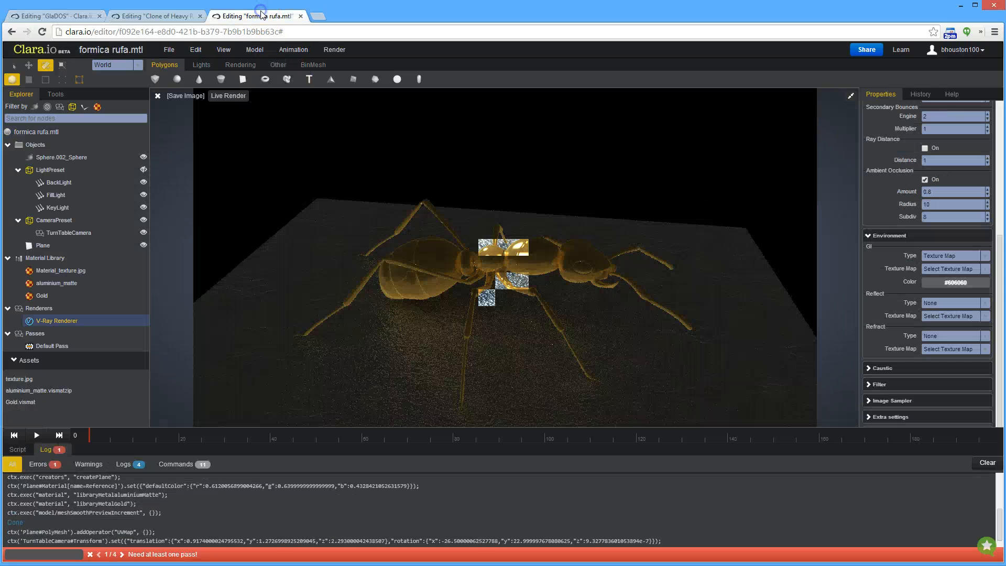
pyautogui.click(163, 16)
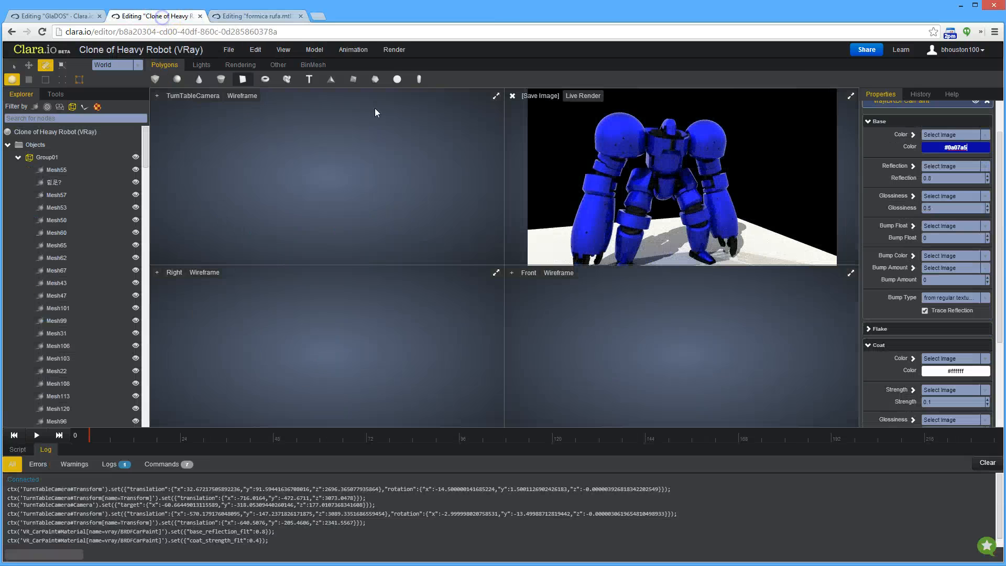
pyautogui.moveTo(304, 165)
pyautogui.mouseDown()
pyautogui.moveTo(281, 142)
pyautogui.moveTo(303, 157)
pyautogui.moveTo(288, 158)
pyautogui.mouseUp()
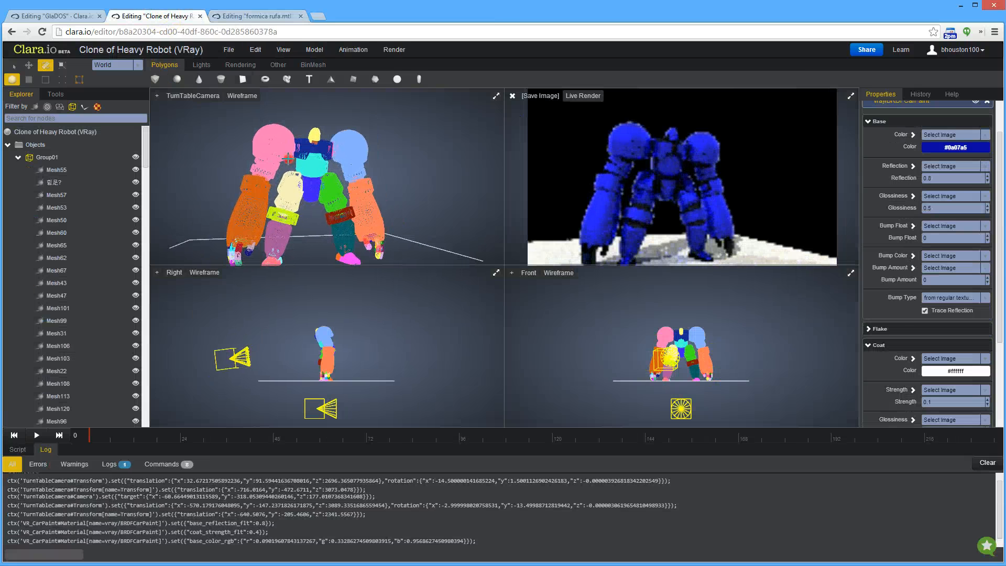
# Return to the GlaDOS scene and maximize its live render viewport.
pyautogui.click(89, 16)
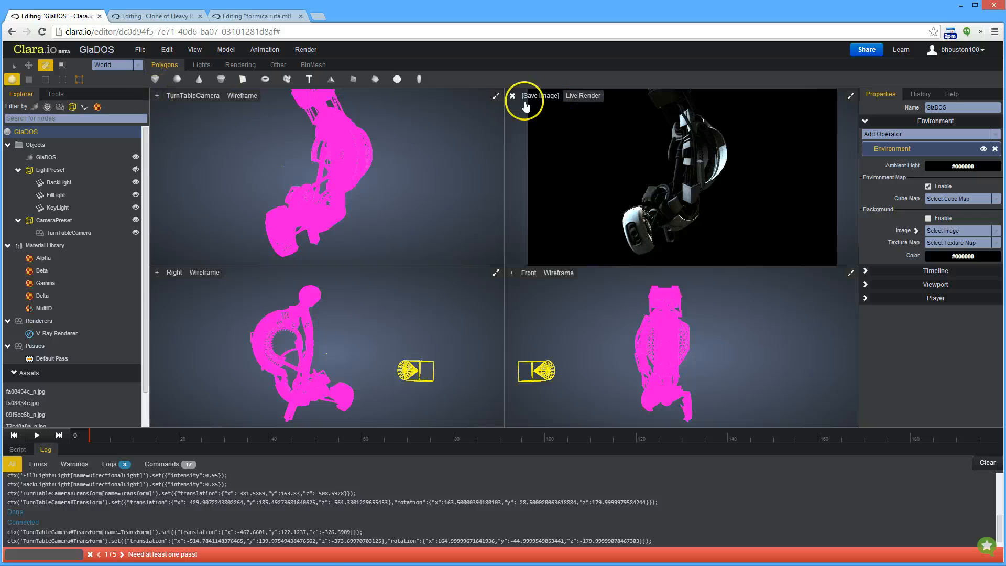
pyautogui.click(850, 96)
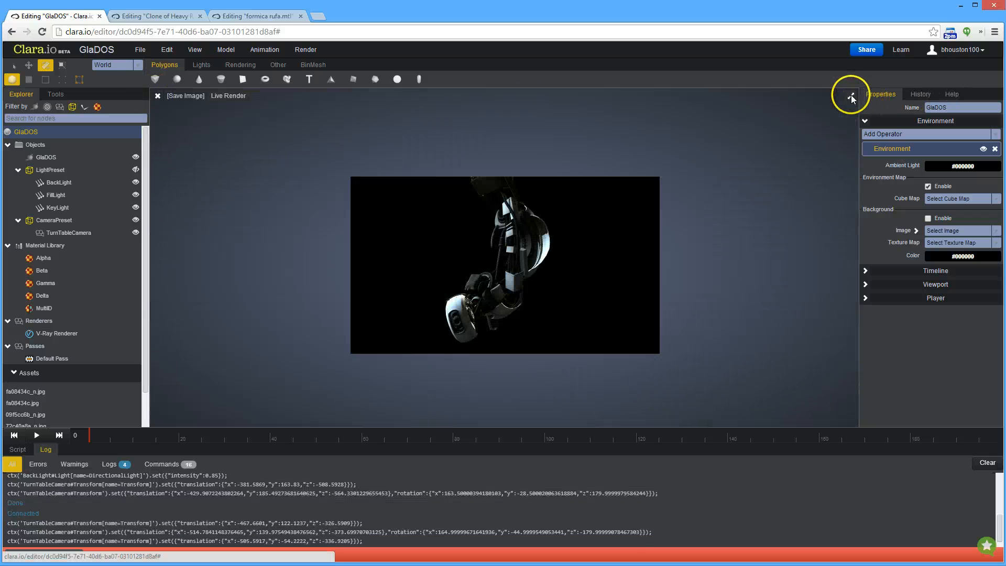